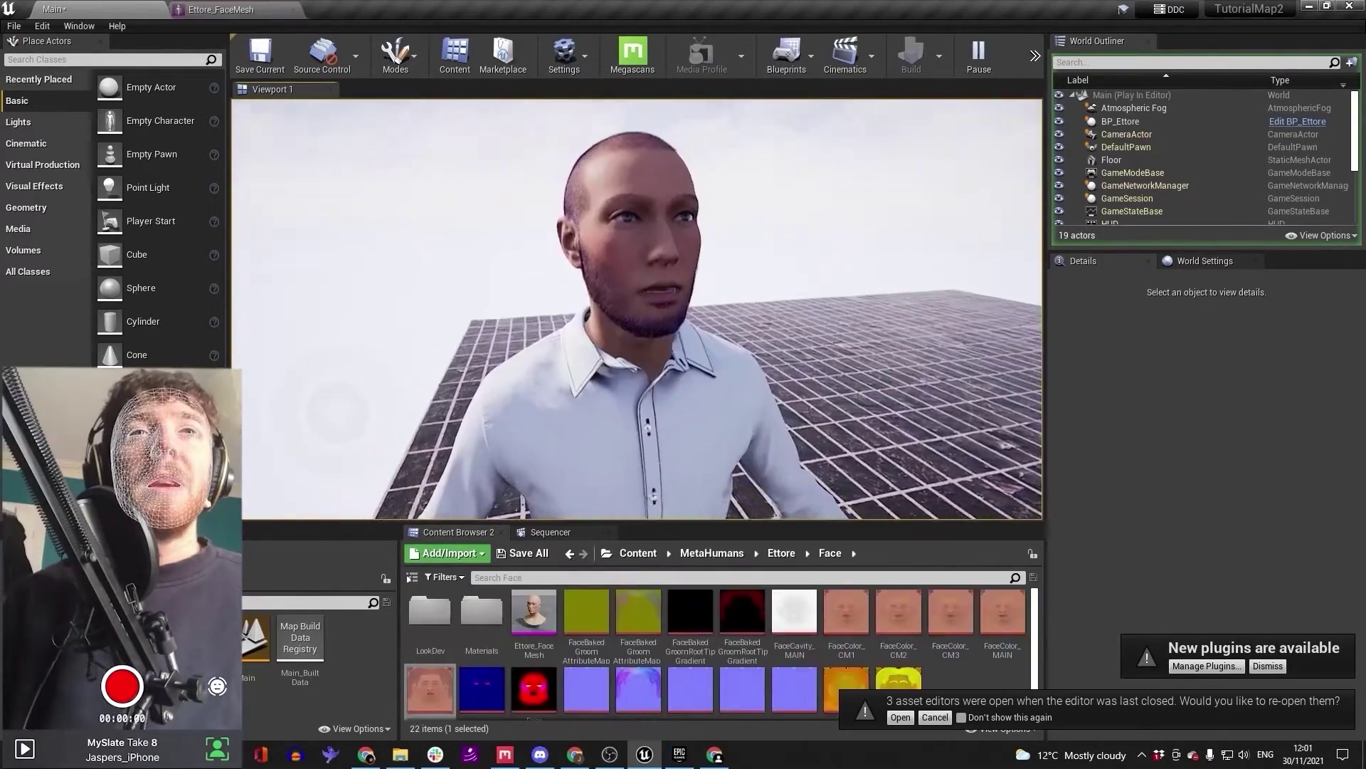
Step: Stop the play session in Unreal Editor and launch Blender
key("Escape")
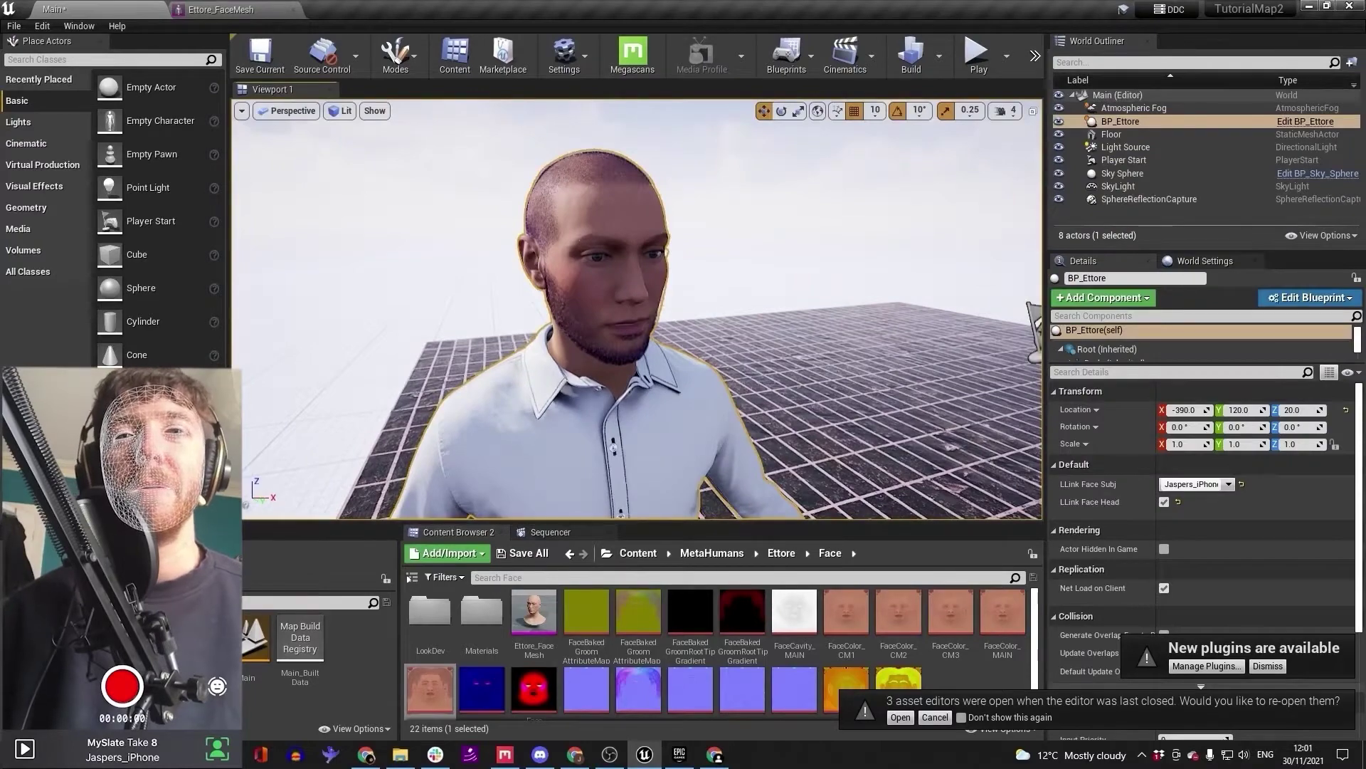
key("super")
type("blender")
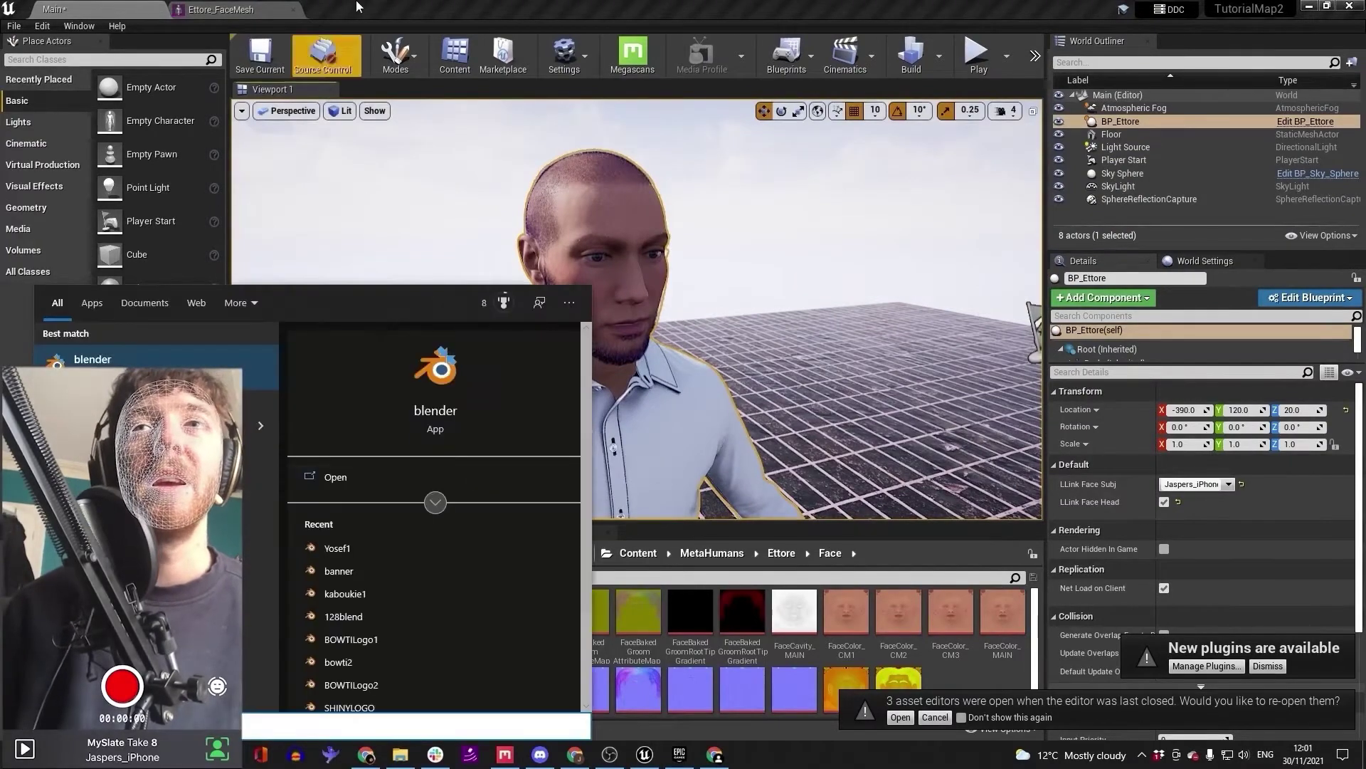
key("Return")
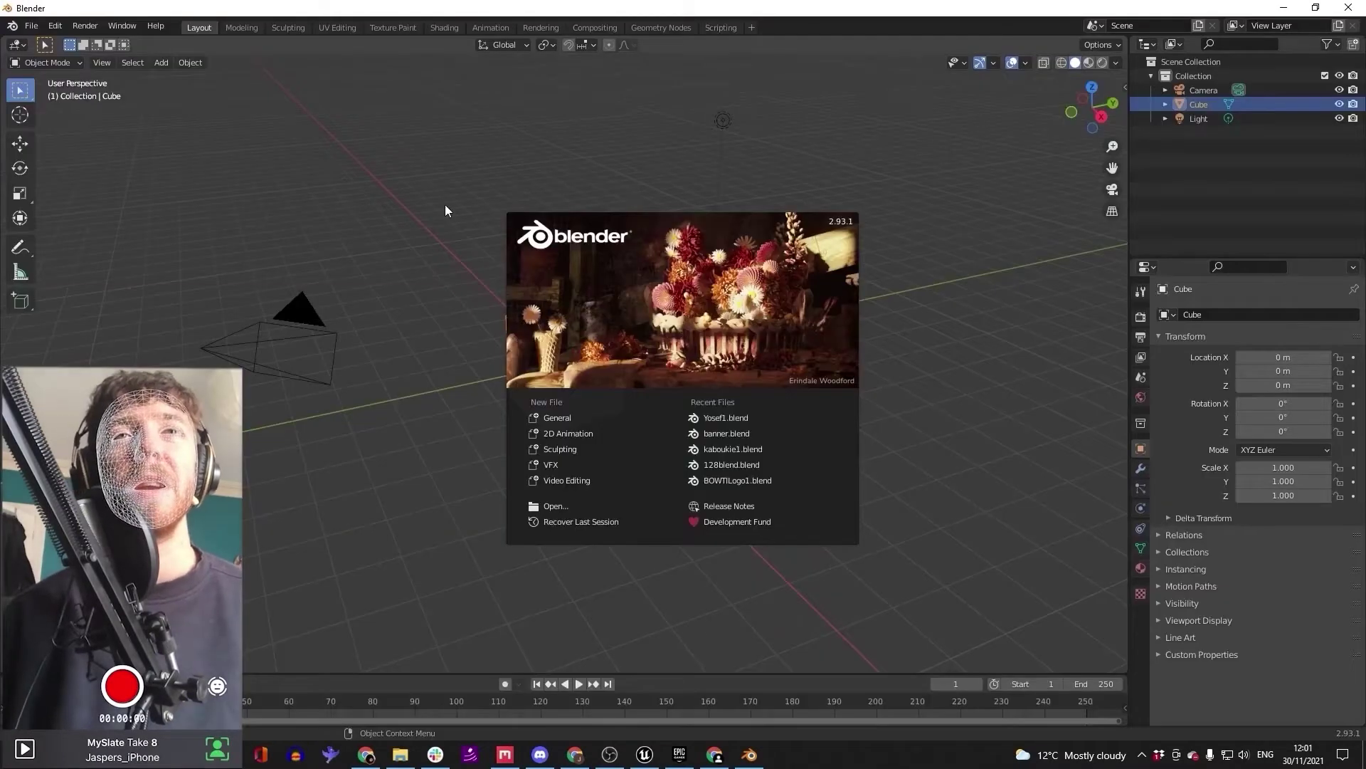
Step: Dismiss the splash screen and delete the default camera, cube and light from the scene
left_click(446, 206)
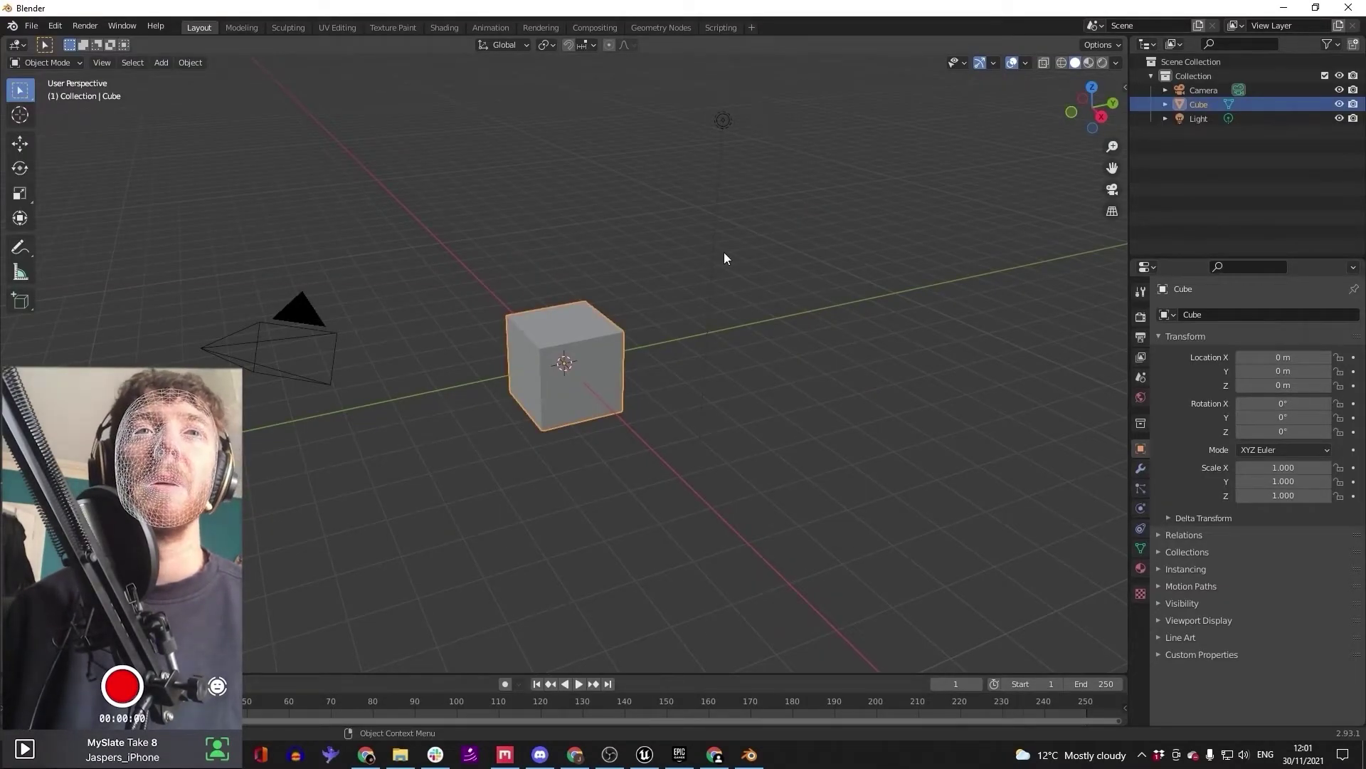
key("a")
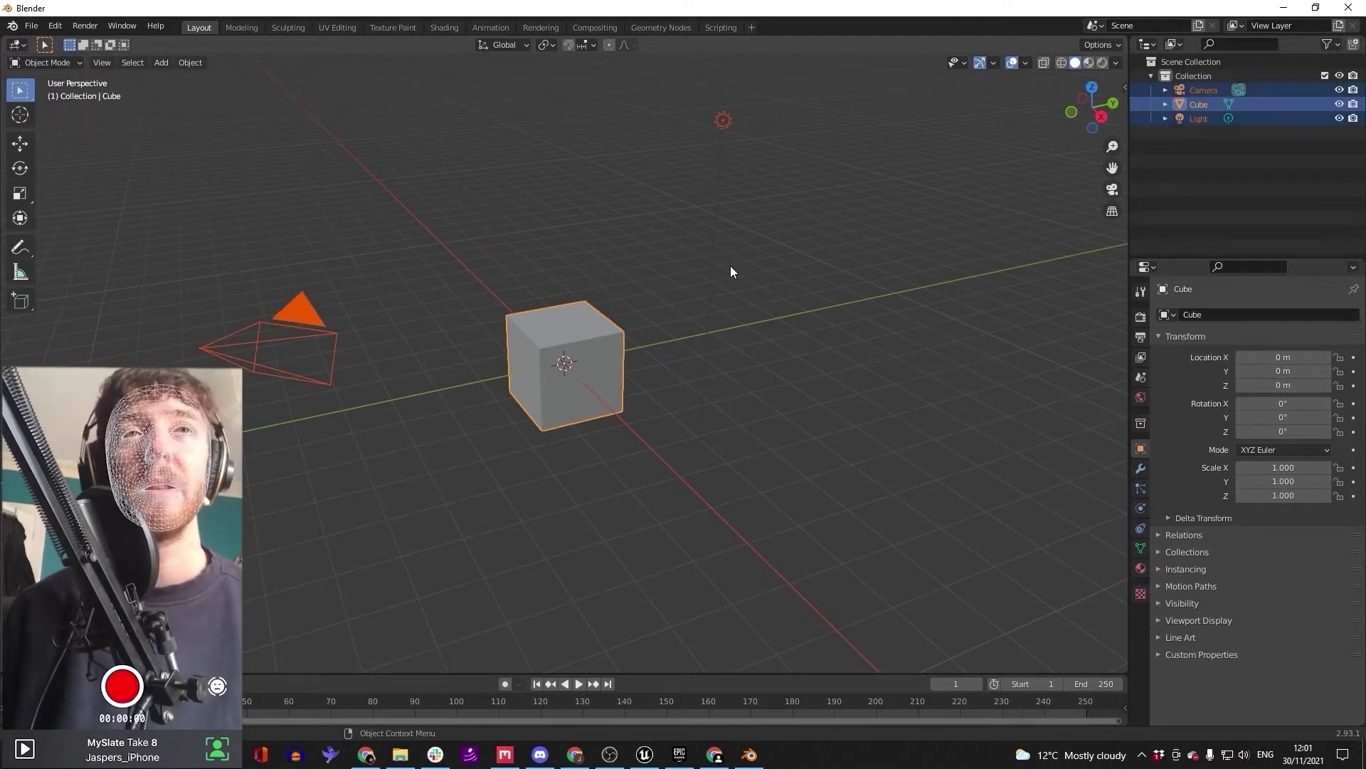
key("Delete")
Step: Switch to Unreal Editor and select the Ettore_FaceMesh asset in the Content/MetaHumans/Ettore/Face folder
left_click(645, 755)
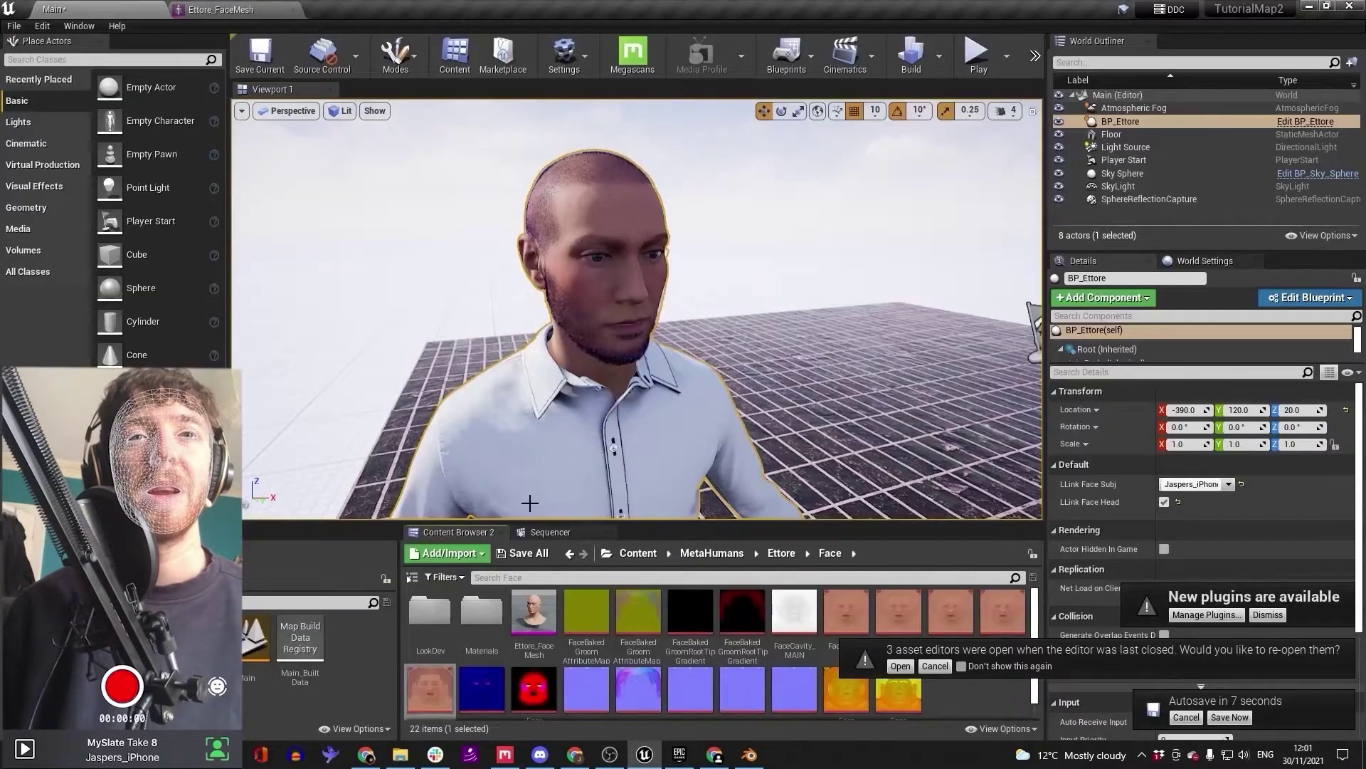
left_click(637, 553)
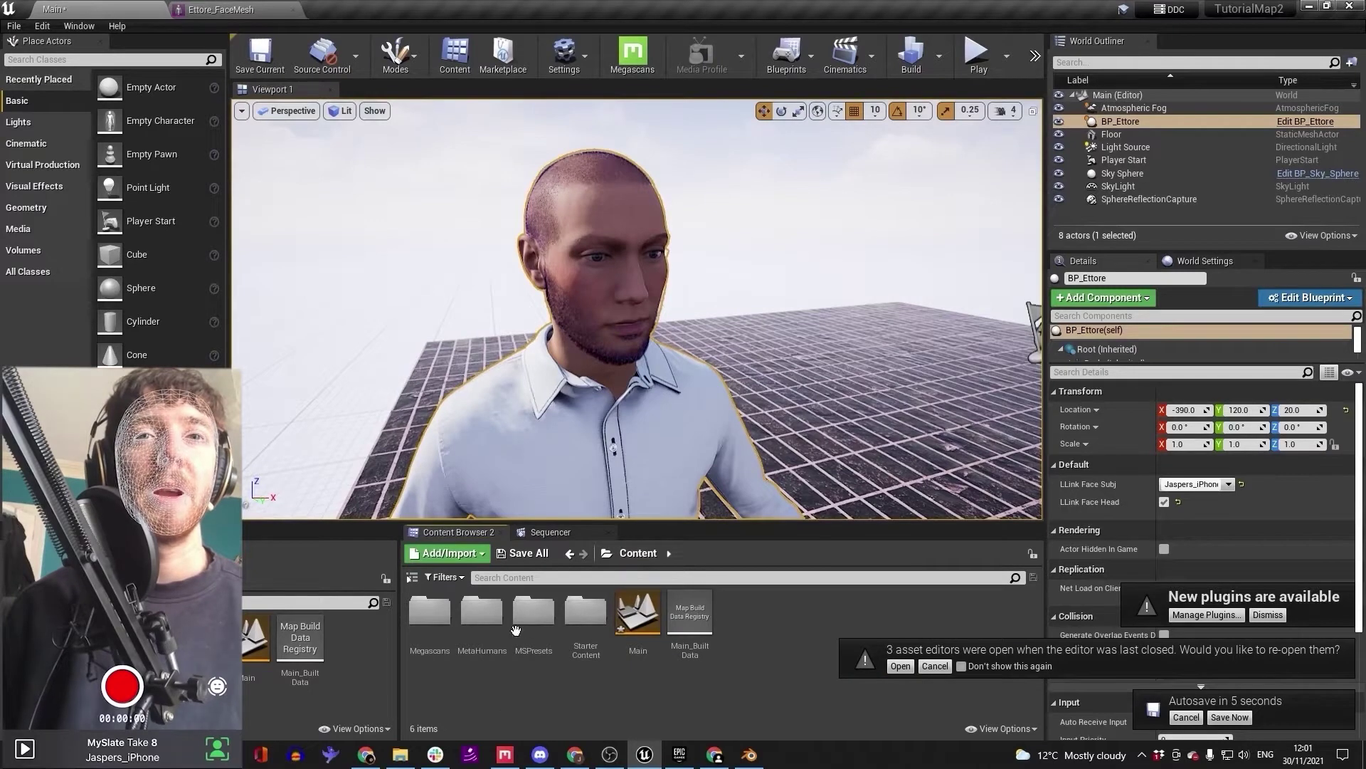
double_click(483, 611)
double_click(431, 610)
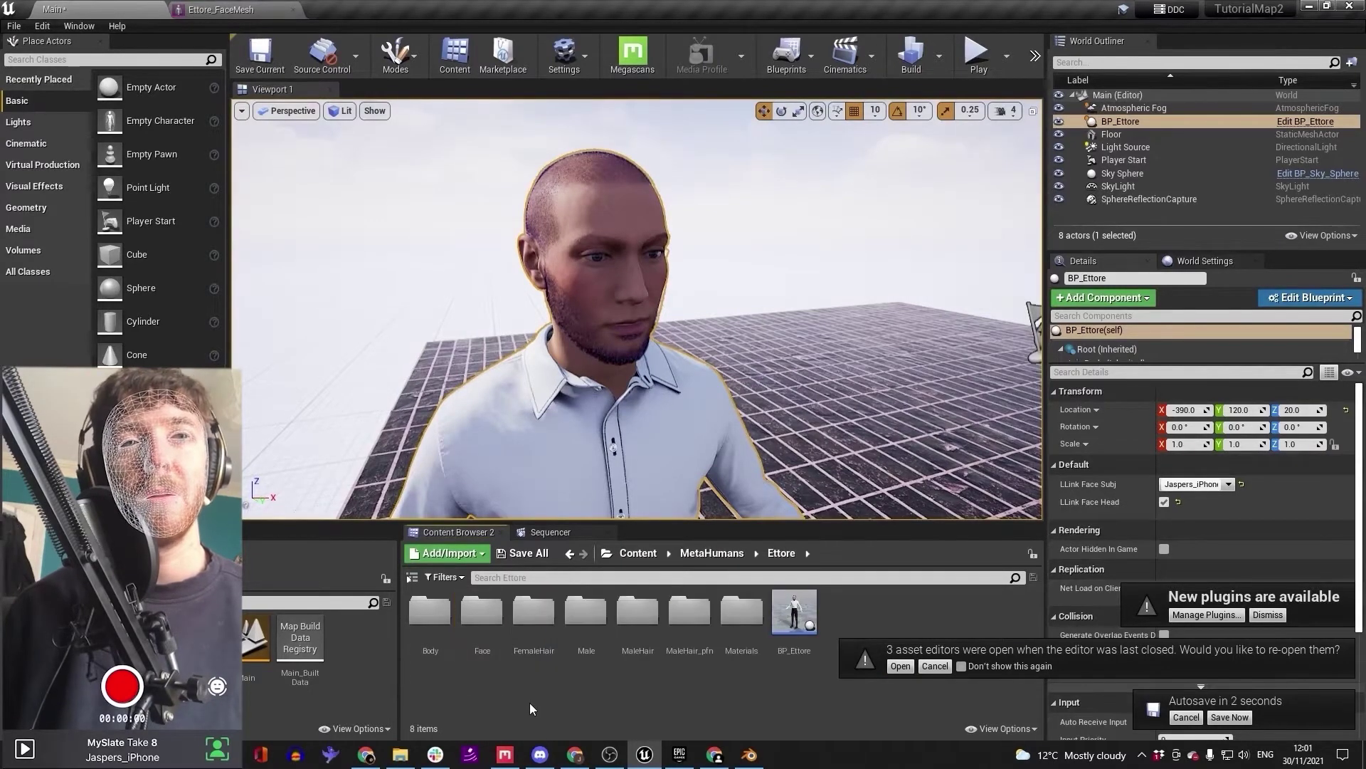
double_click(483, 612)
left_click(533, 614)
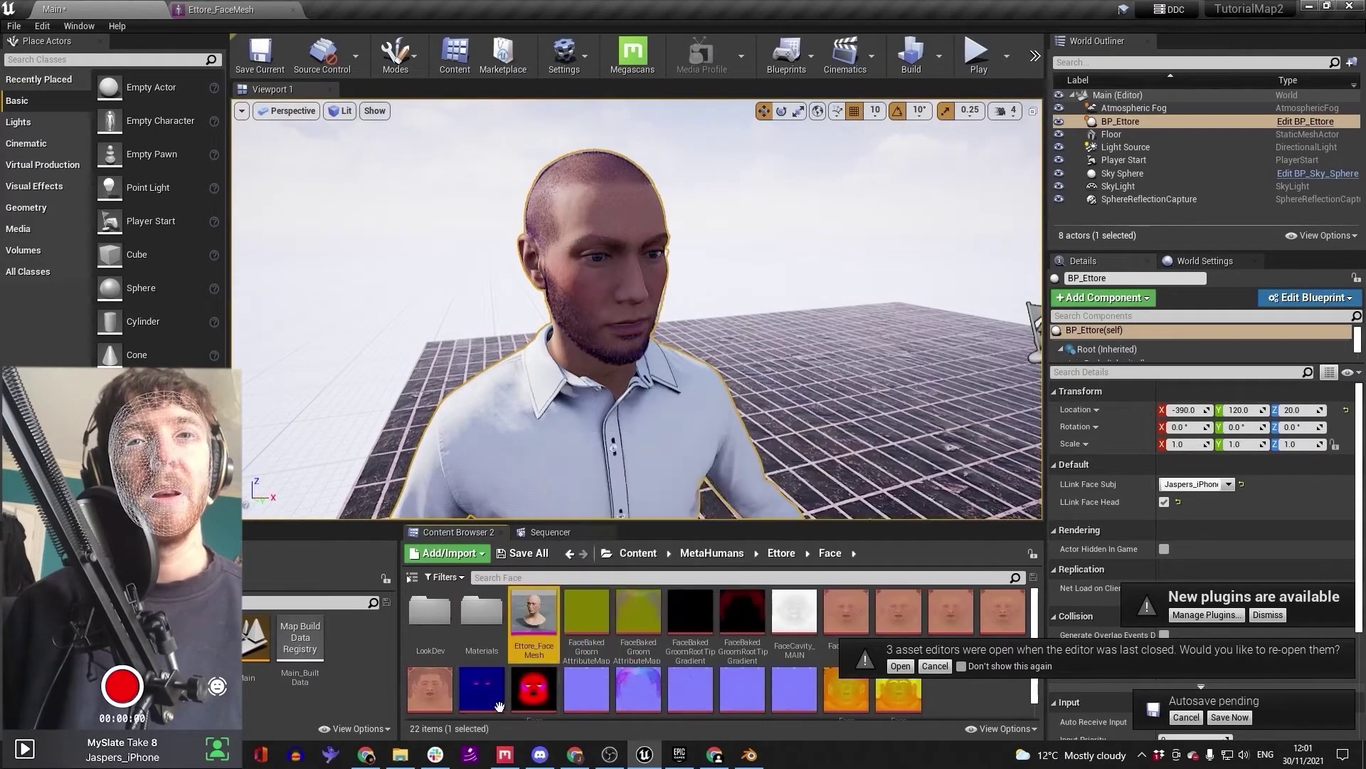
Step: Start exporting Ettore_FaceMesh as an FBX file in the EttoirFace folder, replacing the existing file
right_click(532, 616)
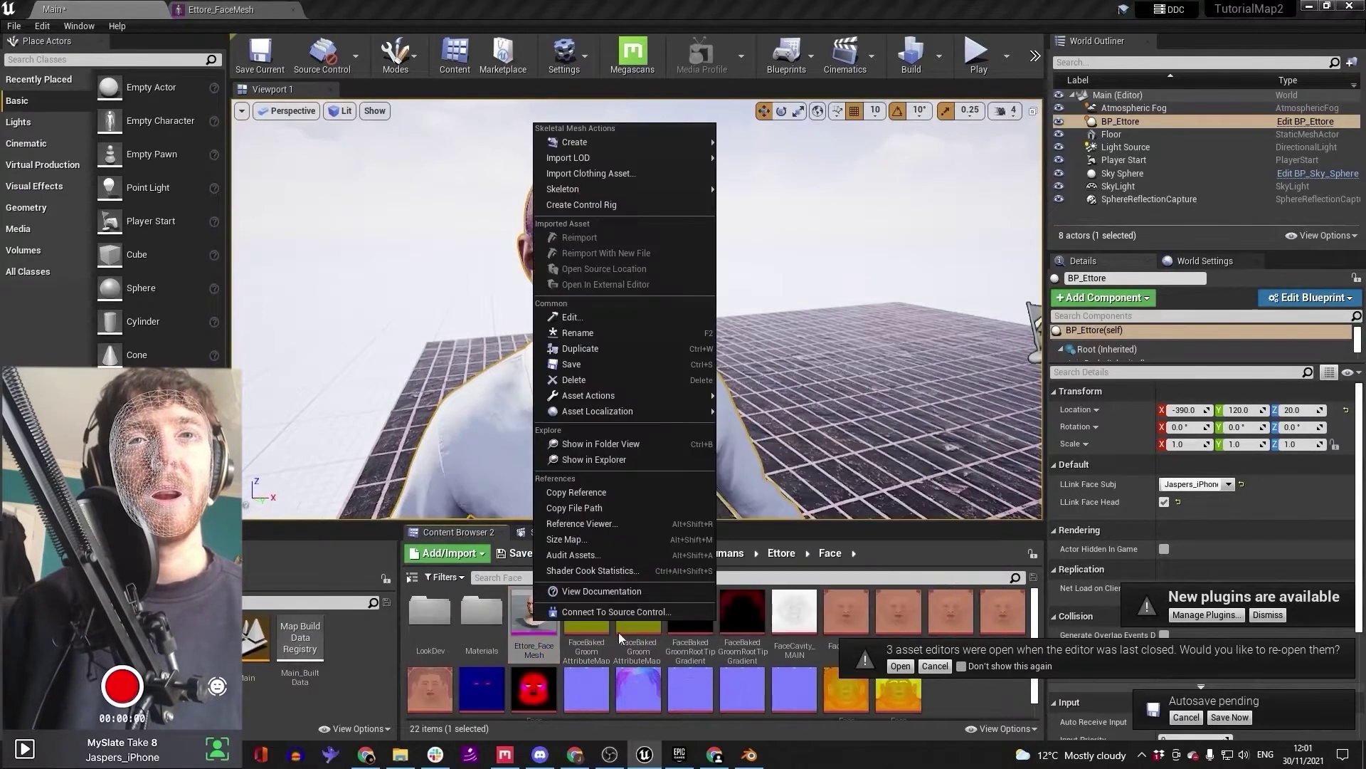
mouse_move(629, 410)
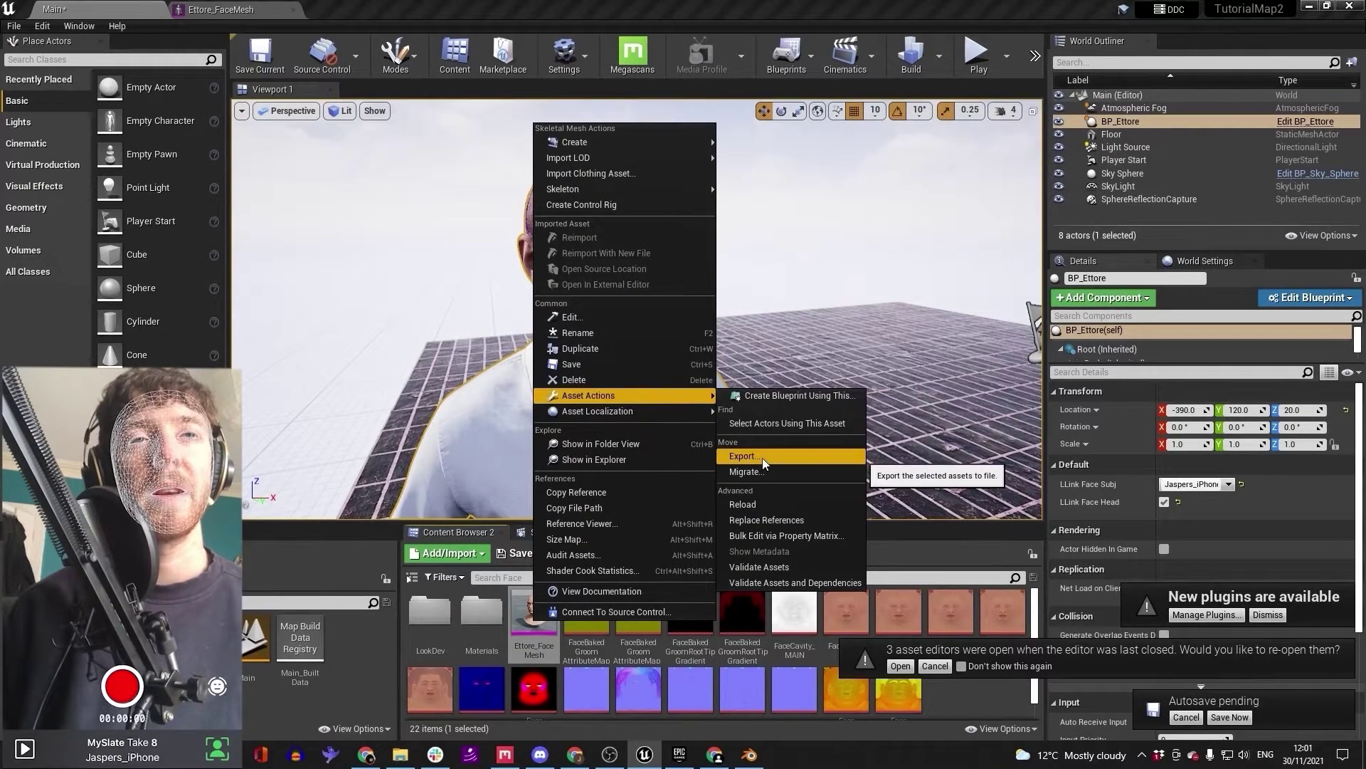
left_click(741, 456)
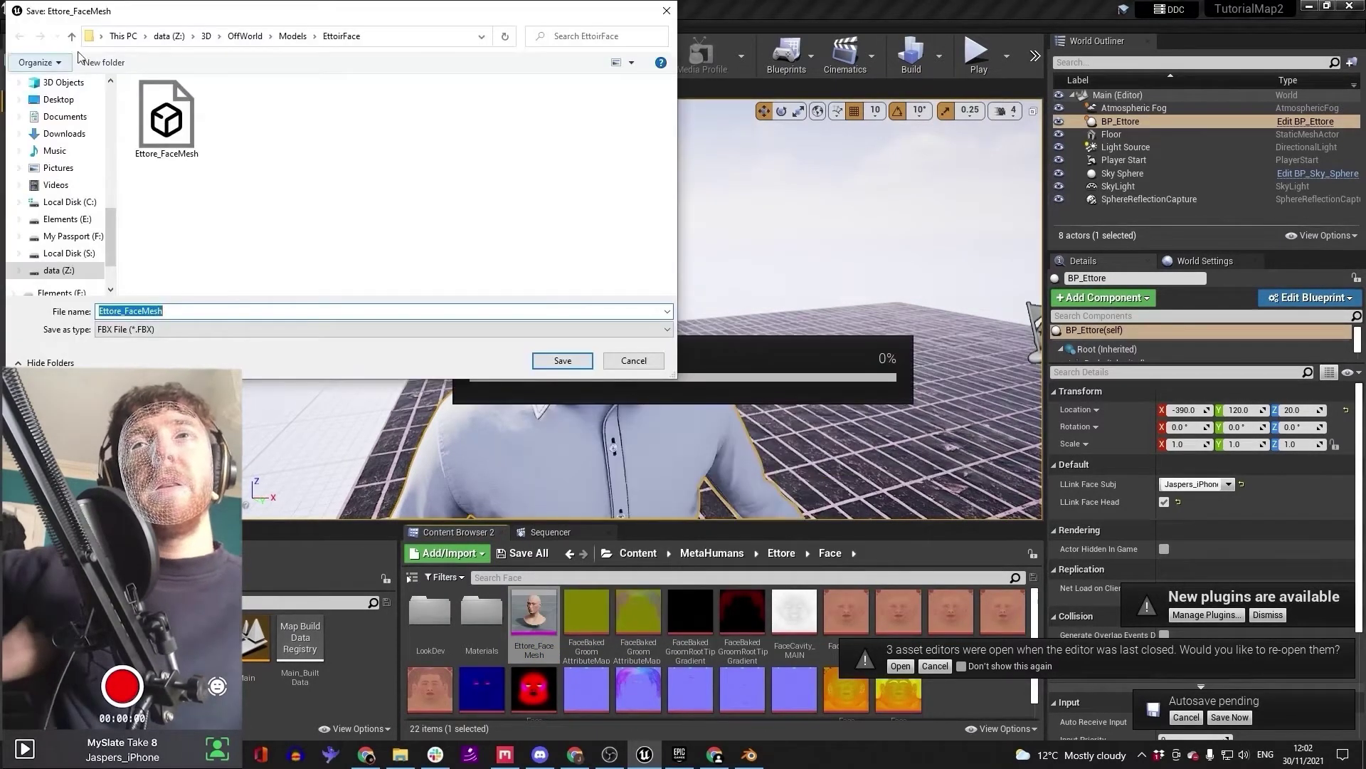
left_click(562, 360)
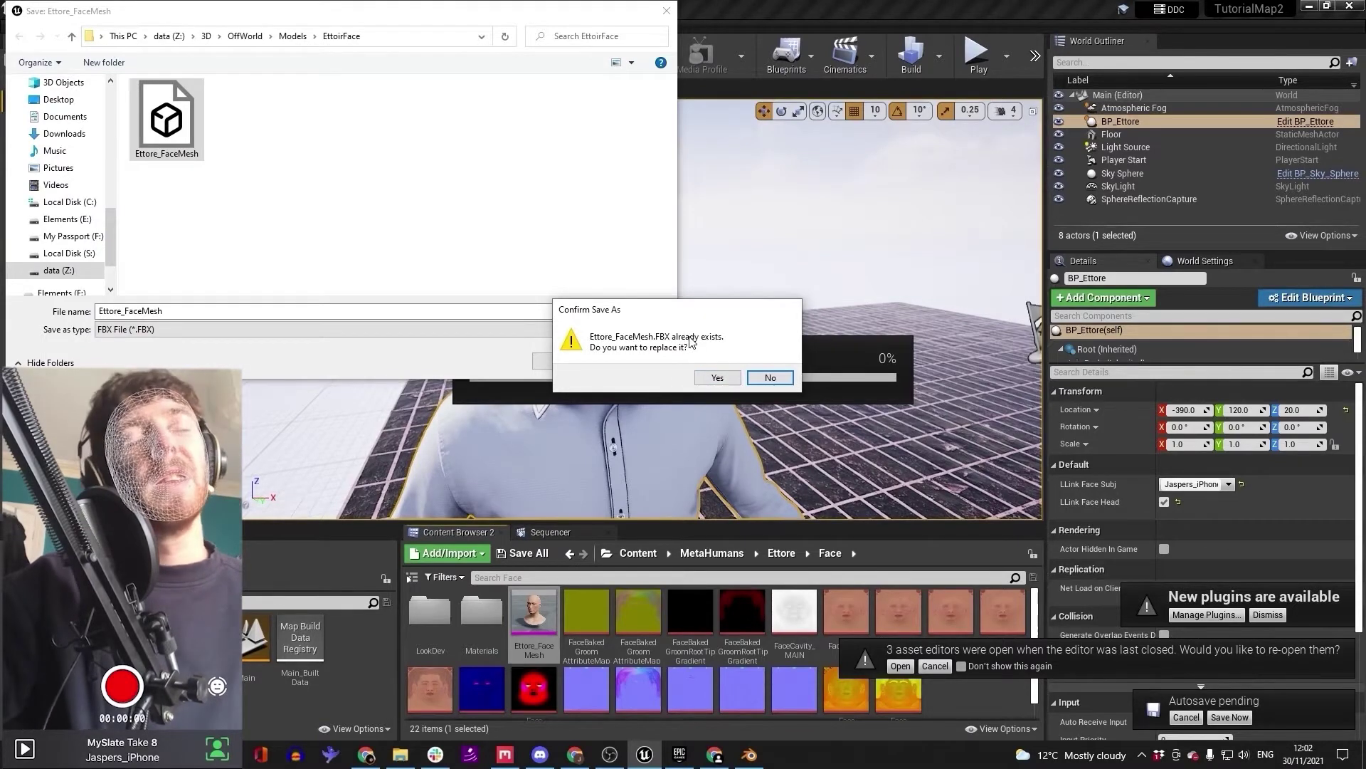
left_click(717, 378)
Step: Review the FBX export options and export the mesh with FBX 2019 compatibility, vertex color and morph targets enabled
scroll(553, 337, "down", 3)
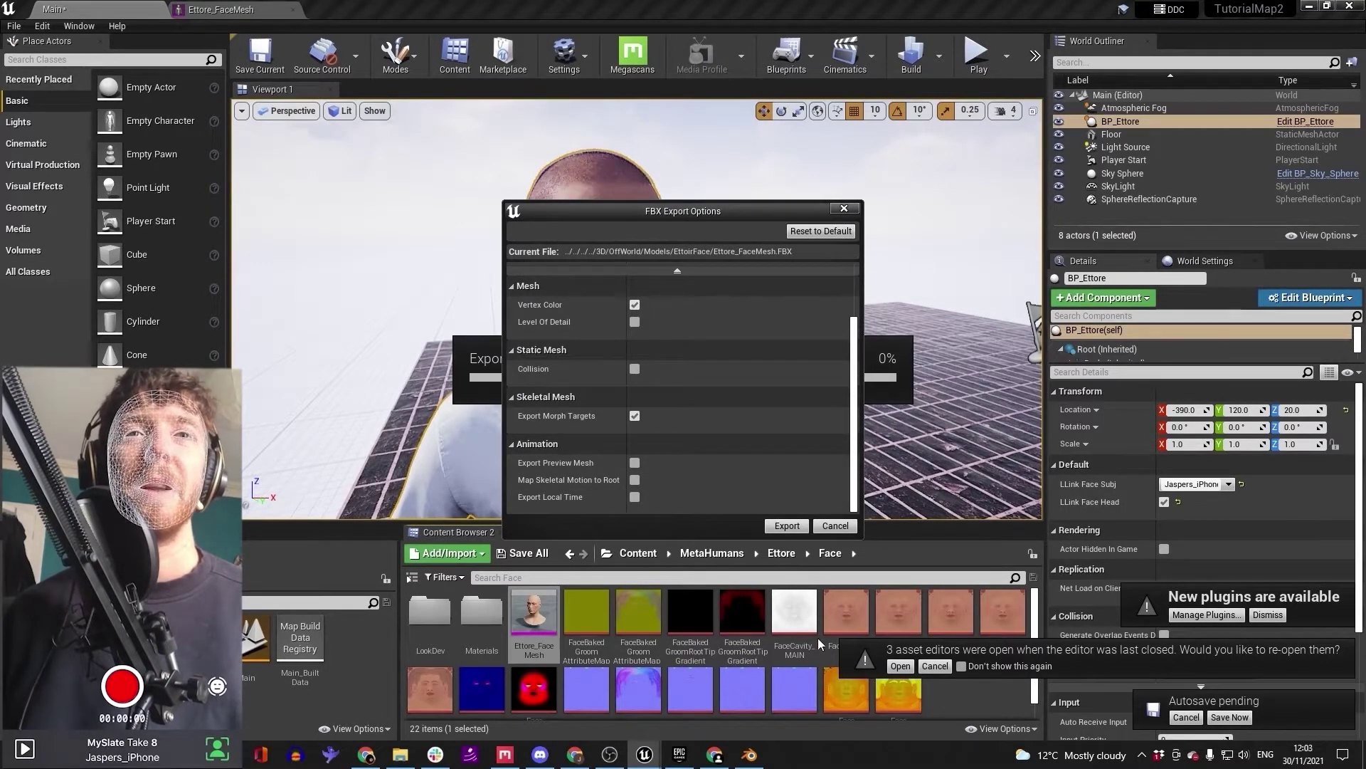
scroll(585, 408, "up", 3)
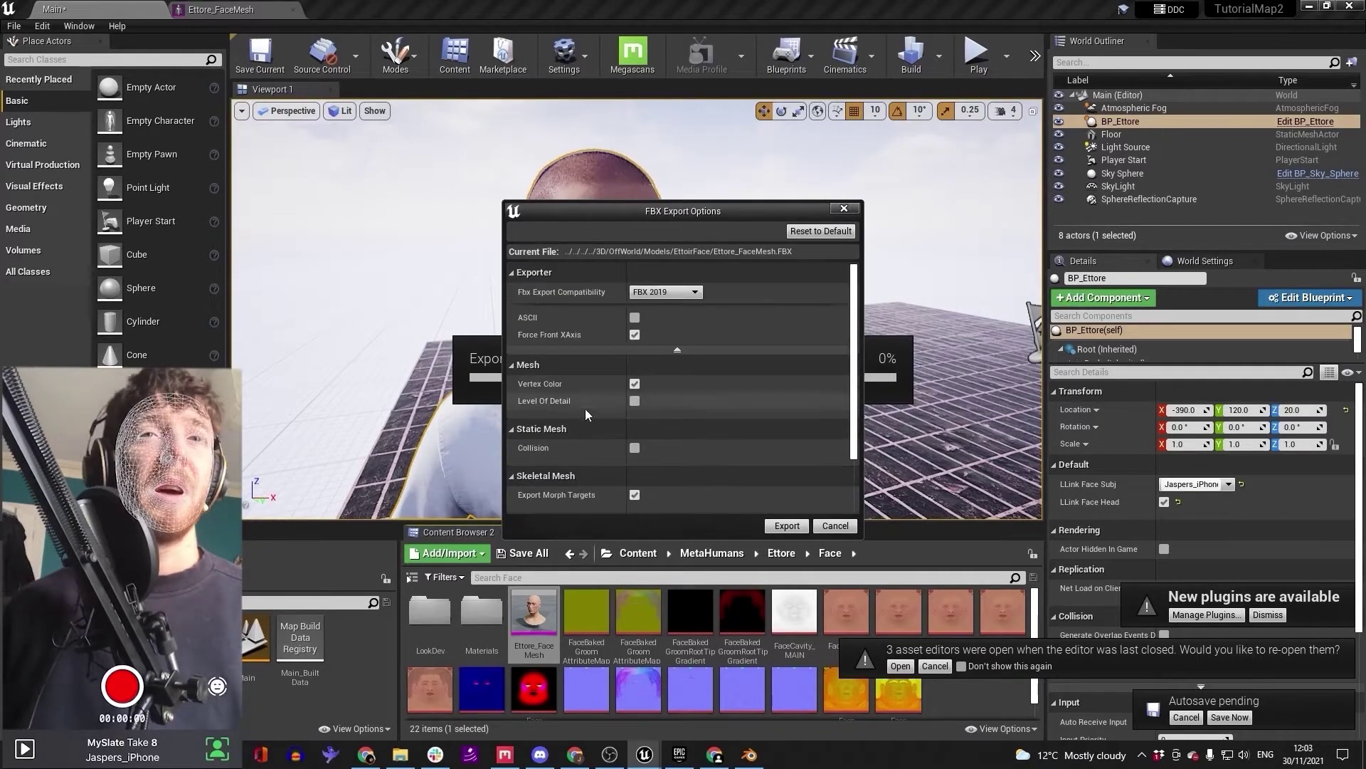
scroll(641, 378, "down", 3)
scroll(662, 399, "up", 3)
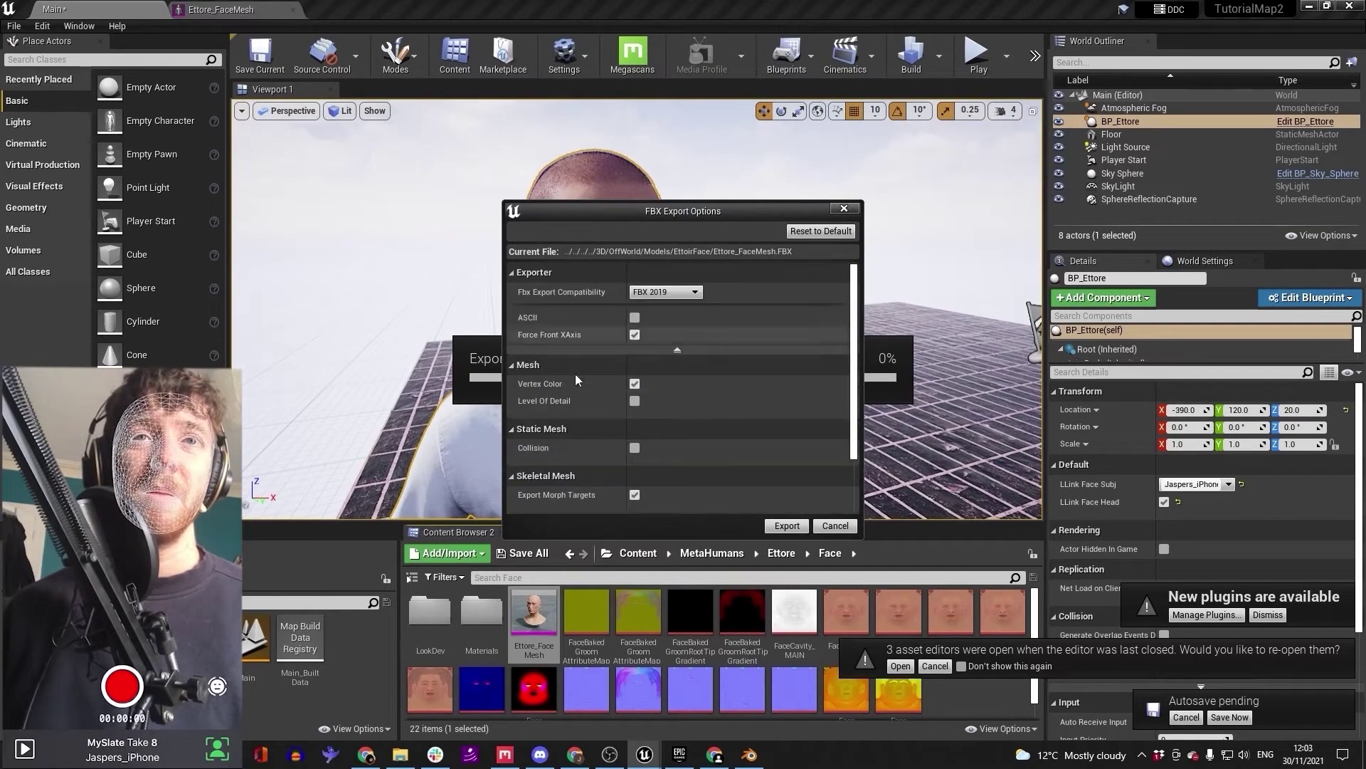
scroll(587, 406, "down", 3)
left_click(786, 526)
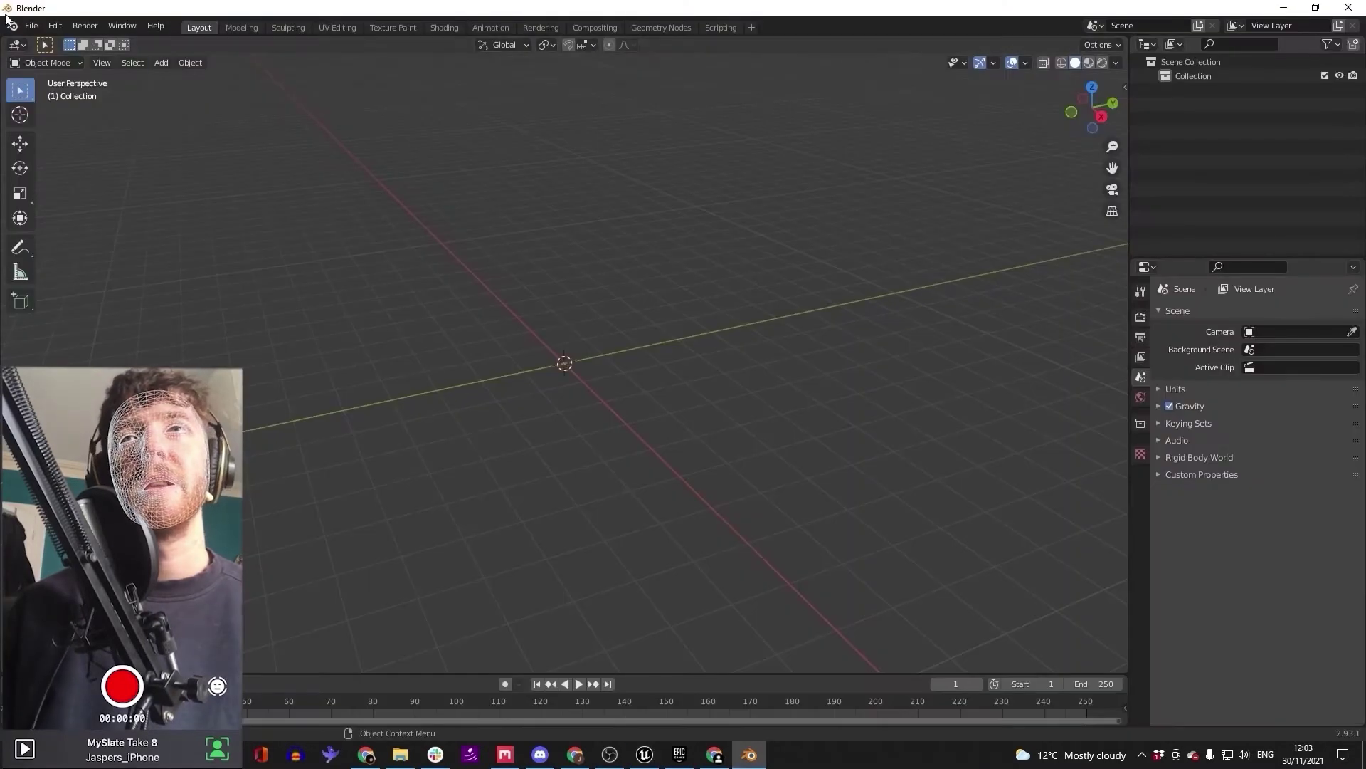
Step: Switch to Blender and import the exported Ettore_FaceMesh FBX from the 3D/OffWorld/Models/EttoirFace folder on the data (Z:) drive
left_click(31, 25)
mouse_move(50, 223)
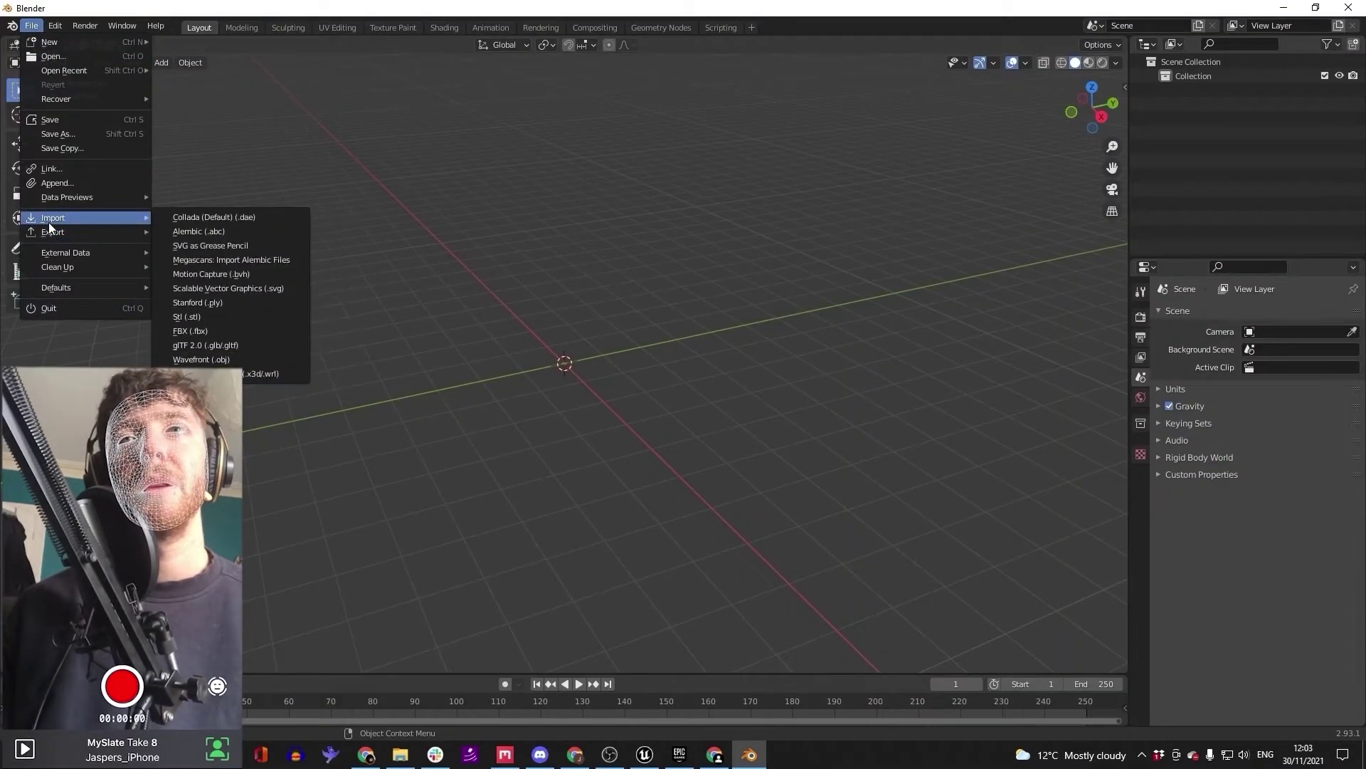
left_click(199, 330)
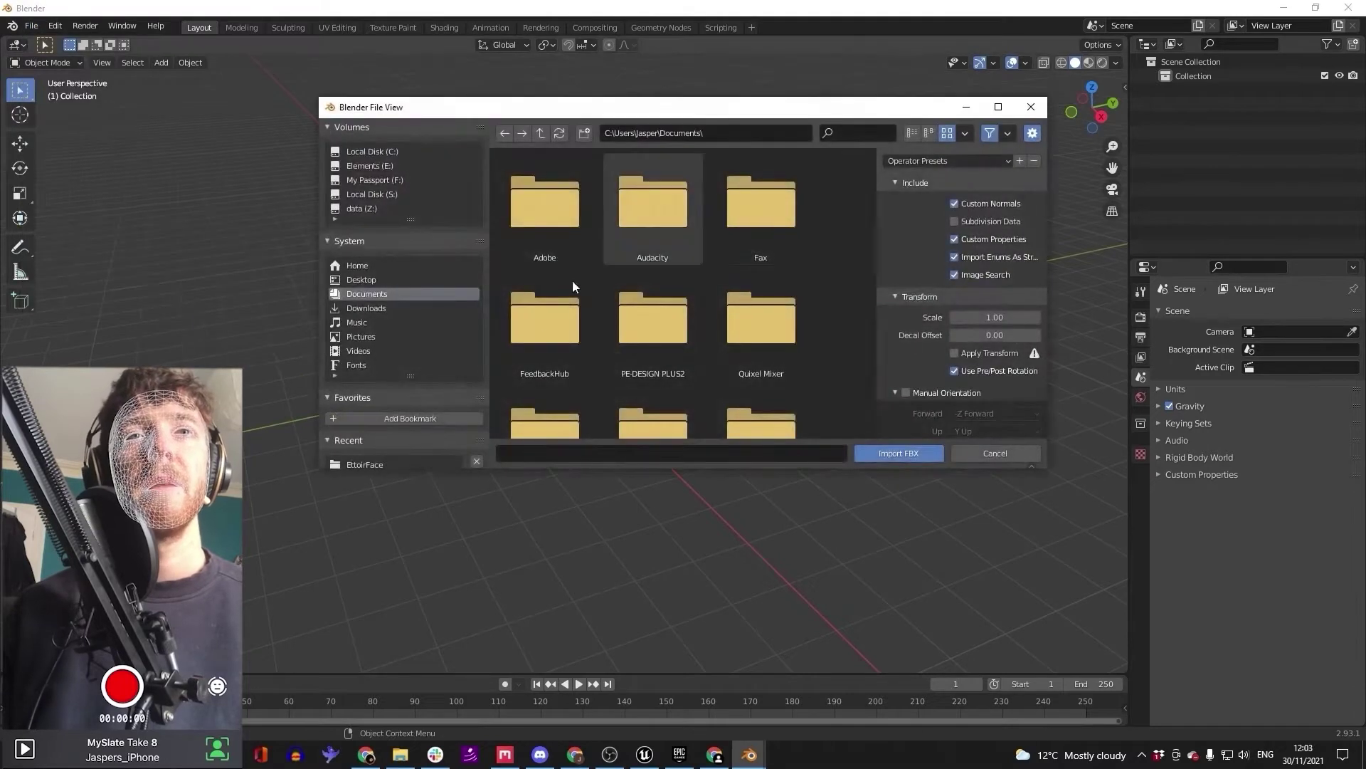
left_click(369, 209)
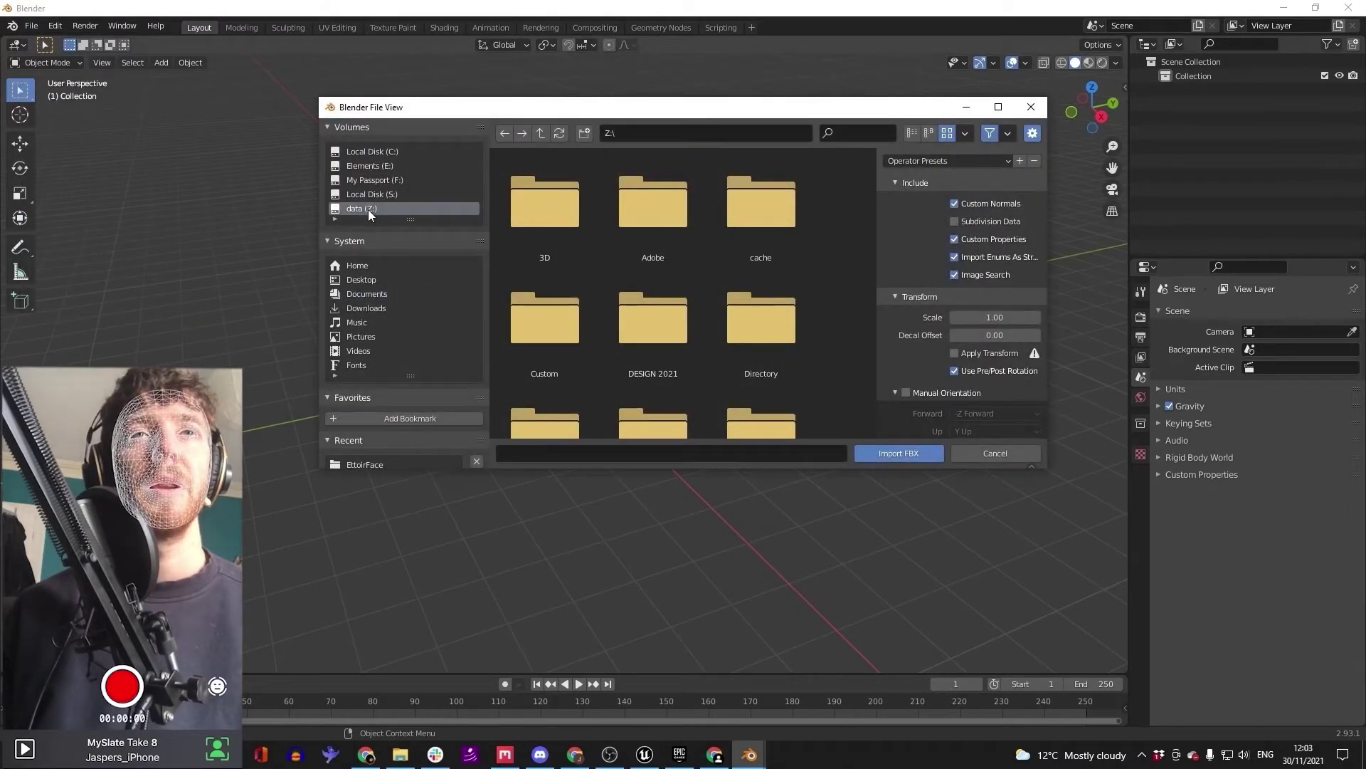
double_click(528, 237)
scroll(532, 322, "down", 2)
scroll(605, 313, "down", 1)
double_click(657, 302)
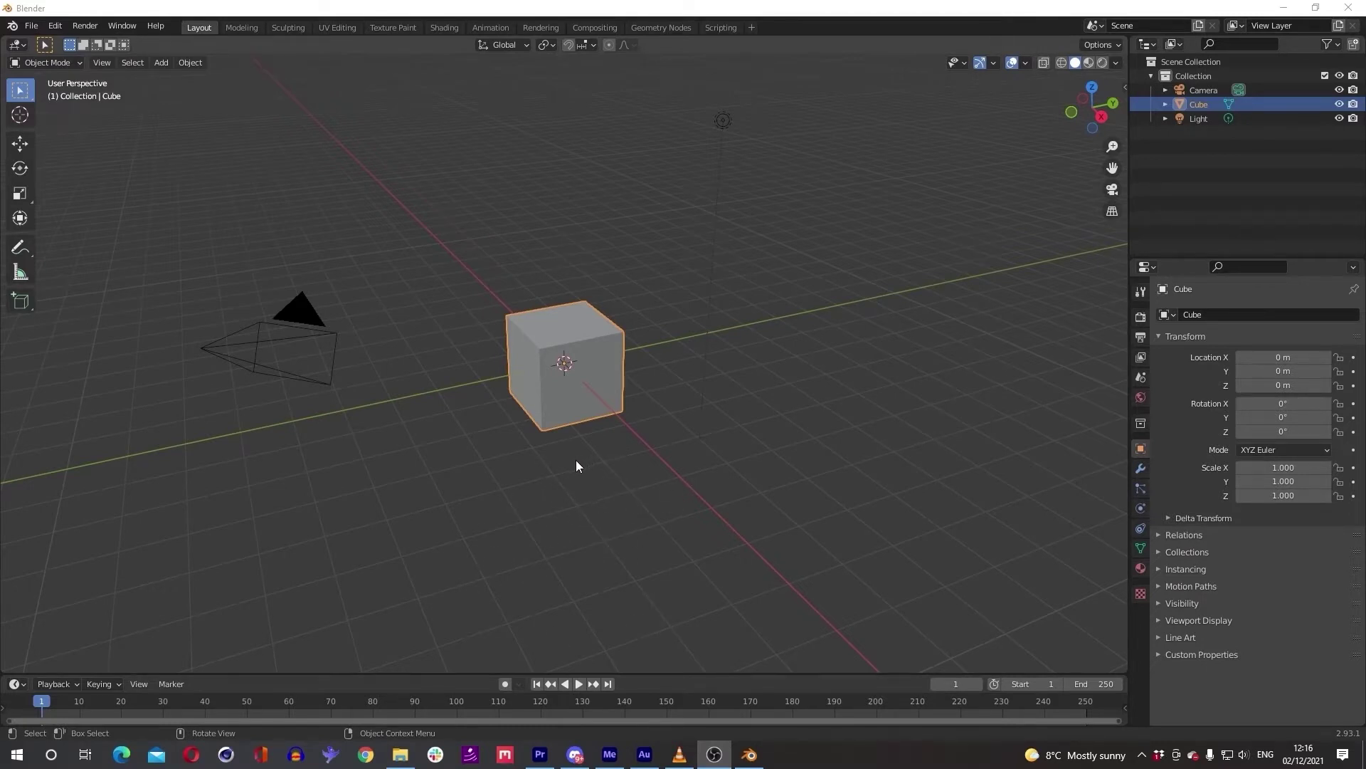
middle_click_drag(664, 527, 504, 385)
left_click(504, 385)
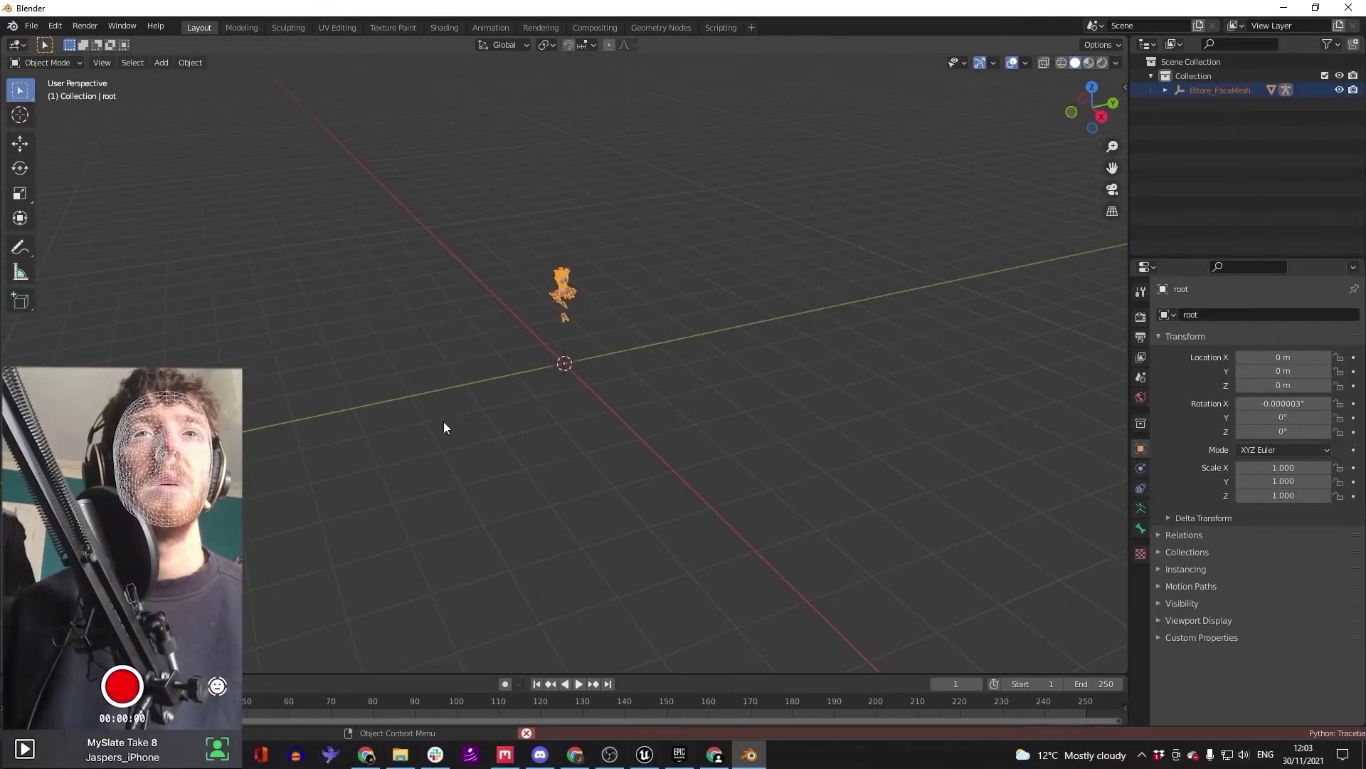
Step: Examine the imported head mesh and its surrounding armature bones up close from several angles
scroll(560, 250, "up", 7)
middle_click_drag(559, 251, 611, 377)
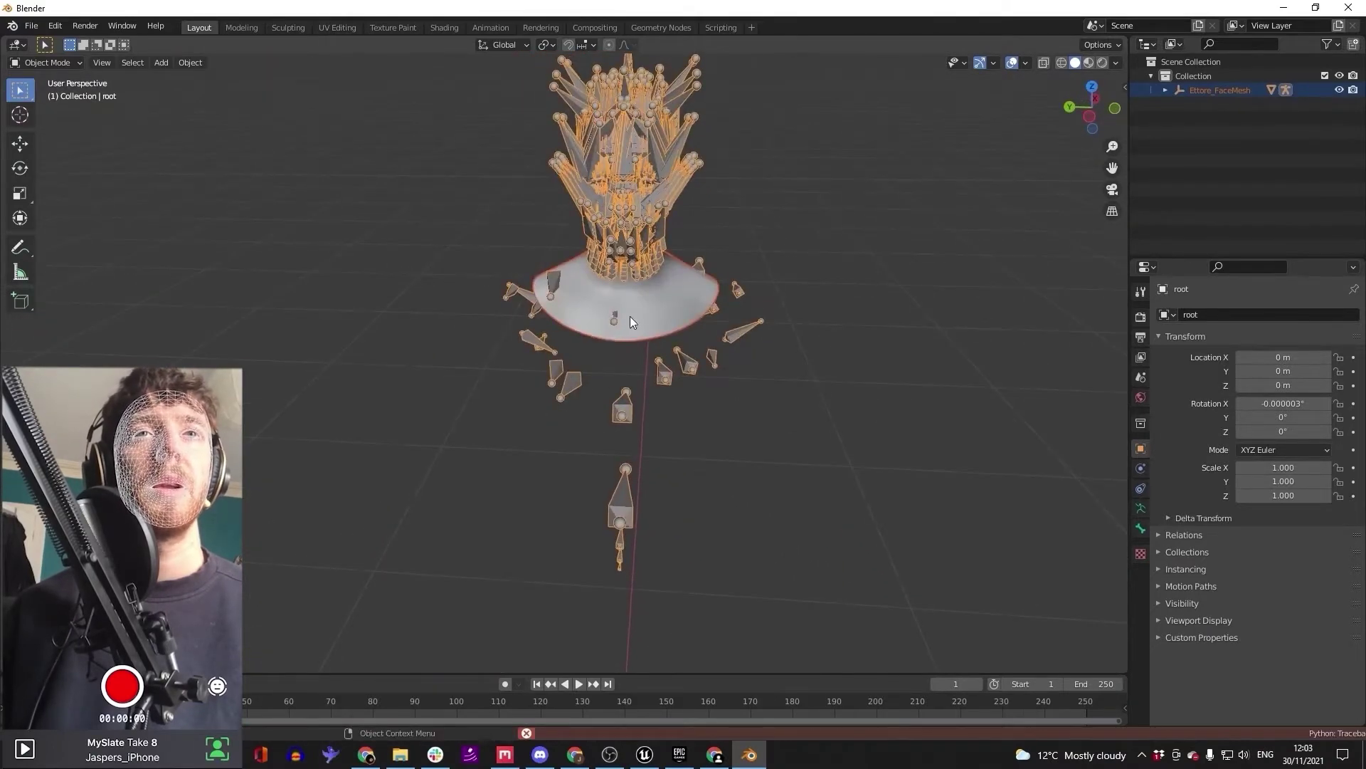
left_click(630, 316)
middle_click_drag(630, 316, 673, 299)
left_click(730, 185)
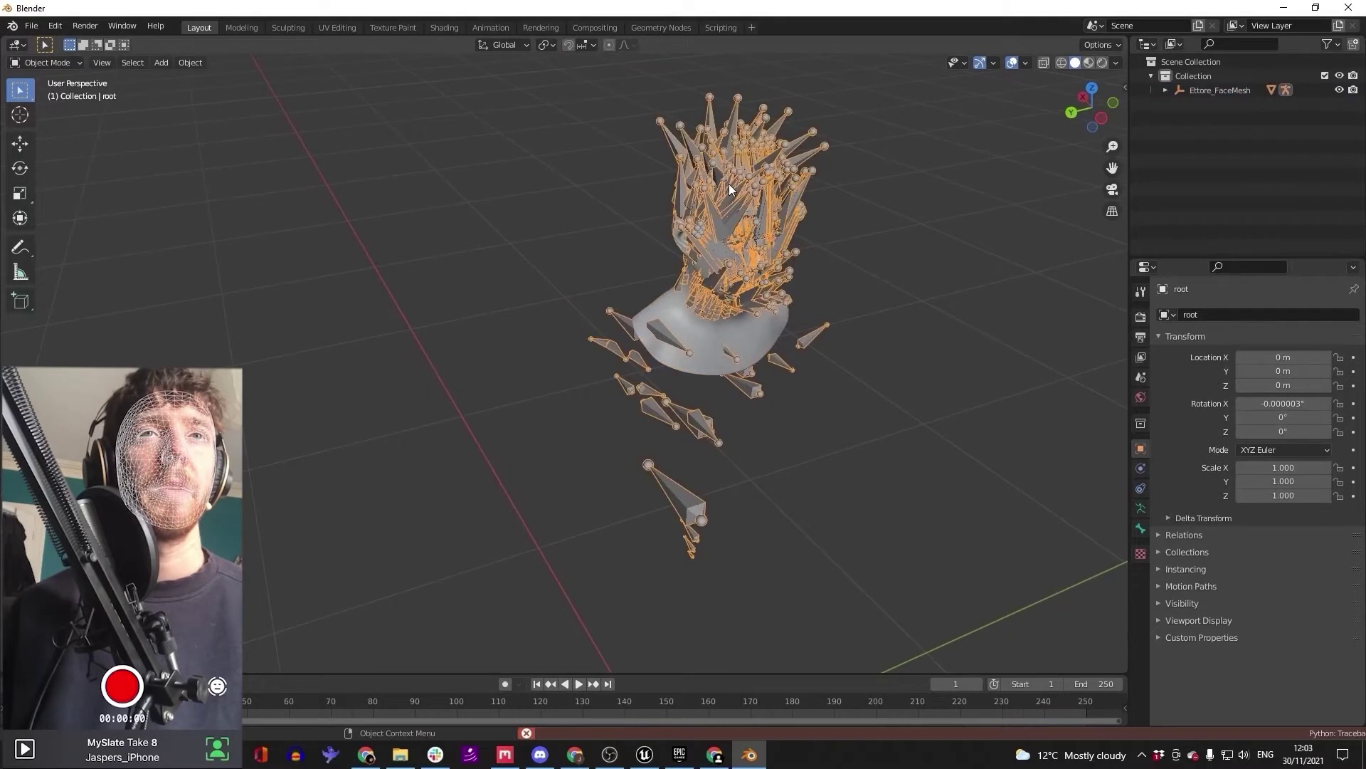
left_click(541, 217)
left_click(718, 350)
mouse_move(718, 350)
middle_mouse_down("shift")
mouse_move(619, 330)
mouse_move(605, 362)
middle_mouse_up("shift")
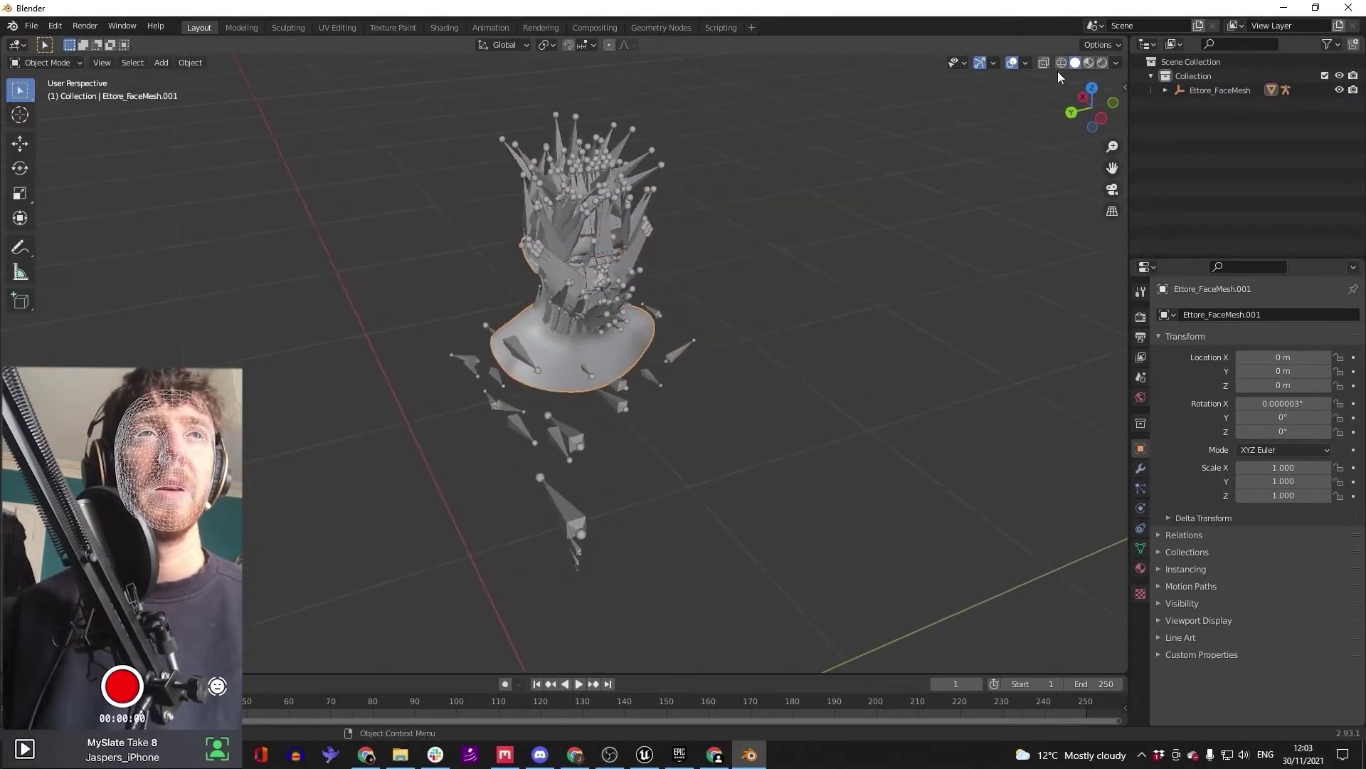
Step: Expand the Ettore_FaceMesh hierarchy down to its root armature and select the Ettore_FaceMesh.001 mesh
left_click(1188, 90)
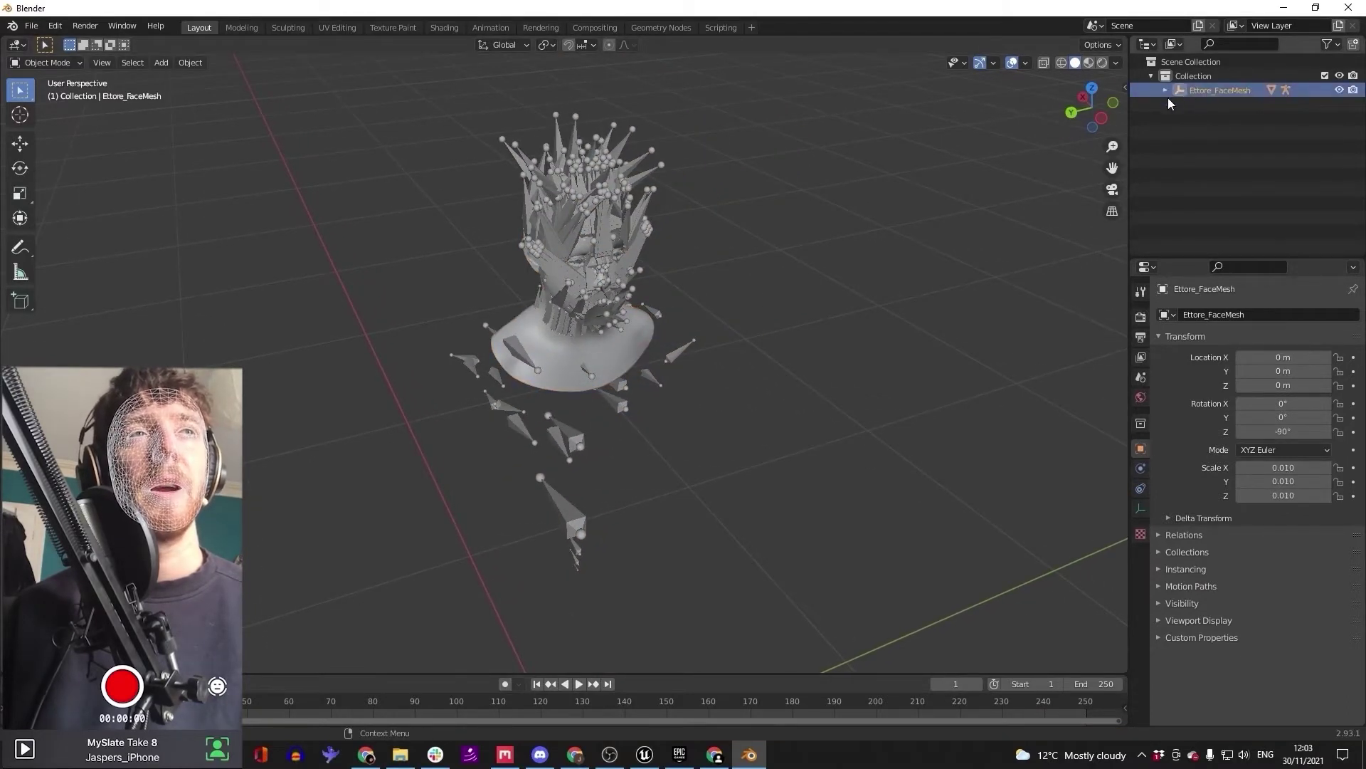
left_click(1167, 89)
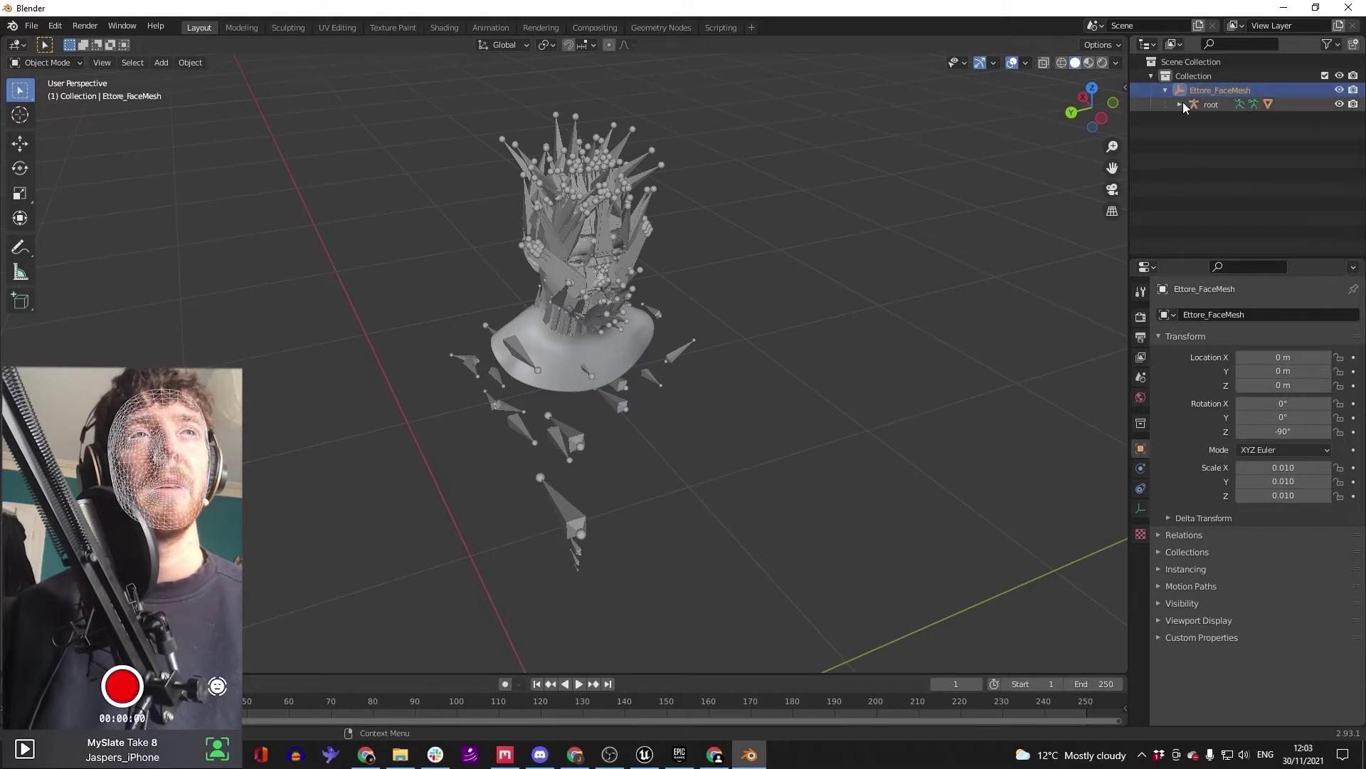
left_click(1236, 148)
left_click(1194, 147)
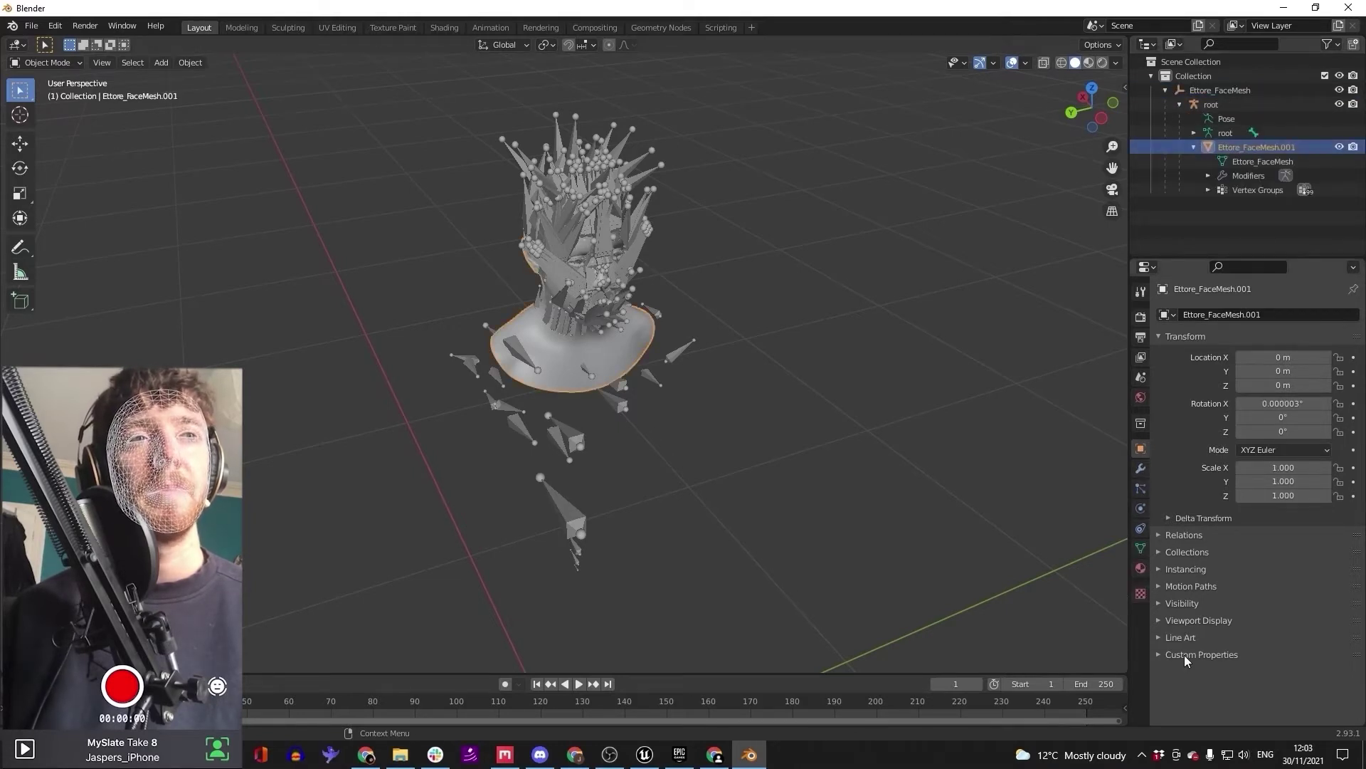
Step: Create a new material for the Ettore_FaceMesh.001 mesh and switch to the Shading workspace
left_click(1141, 569)
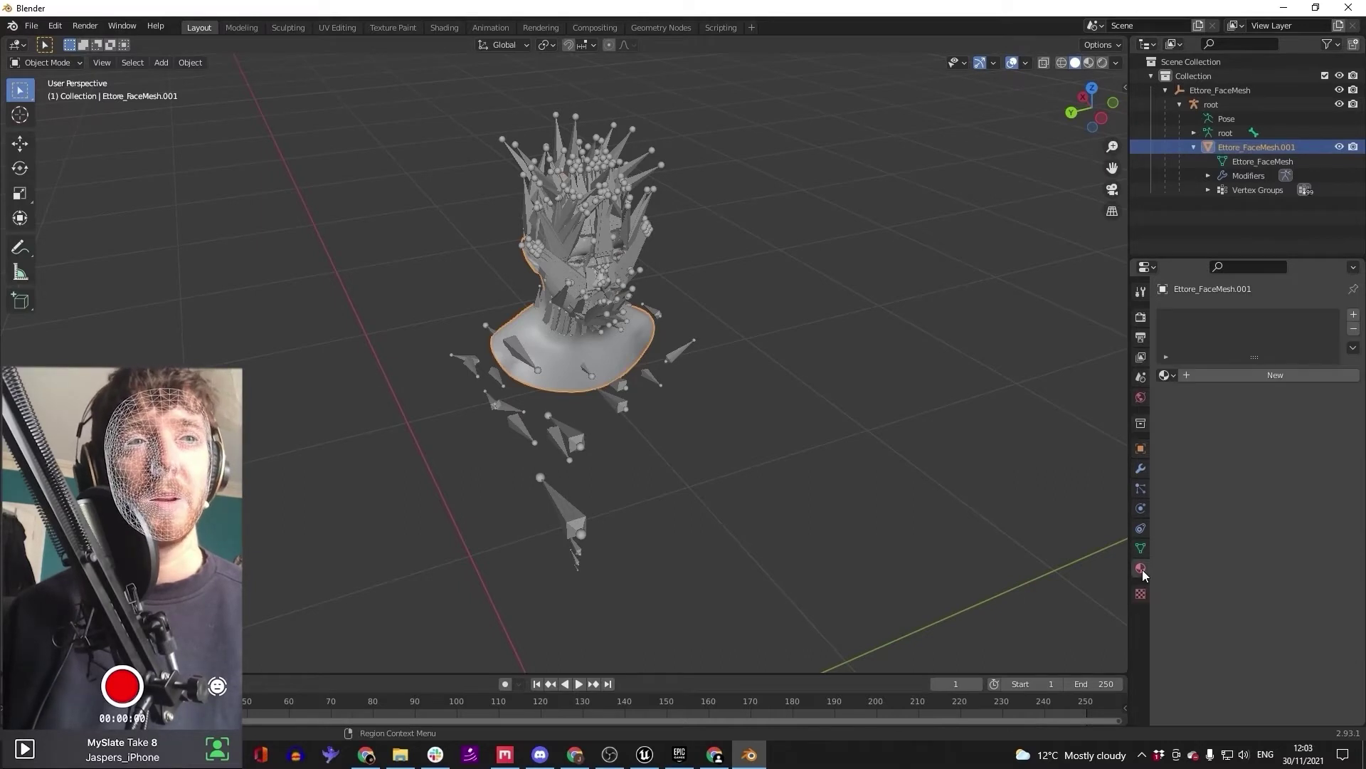
left_click(1193, 374)
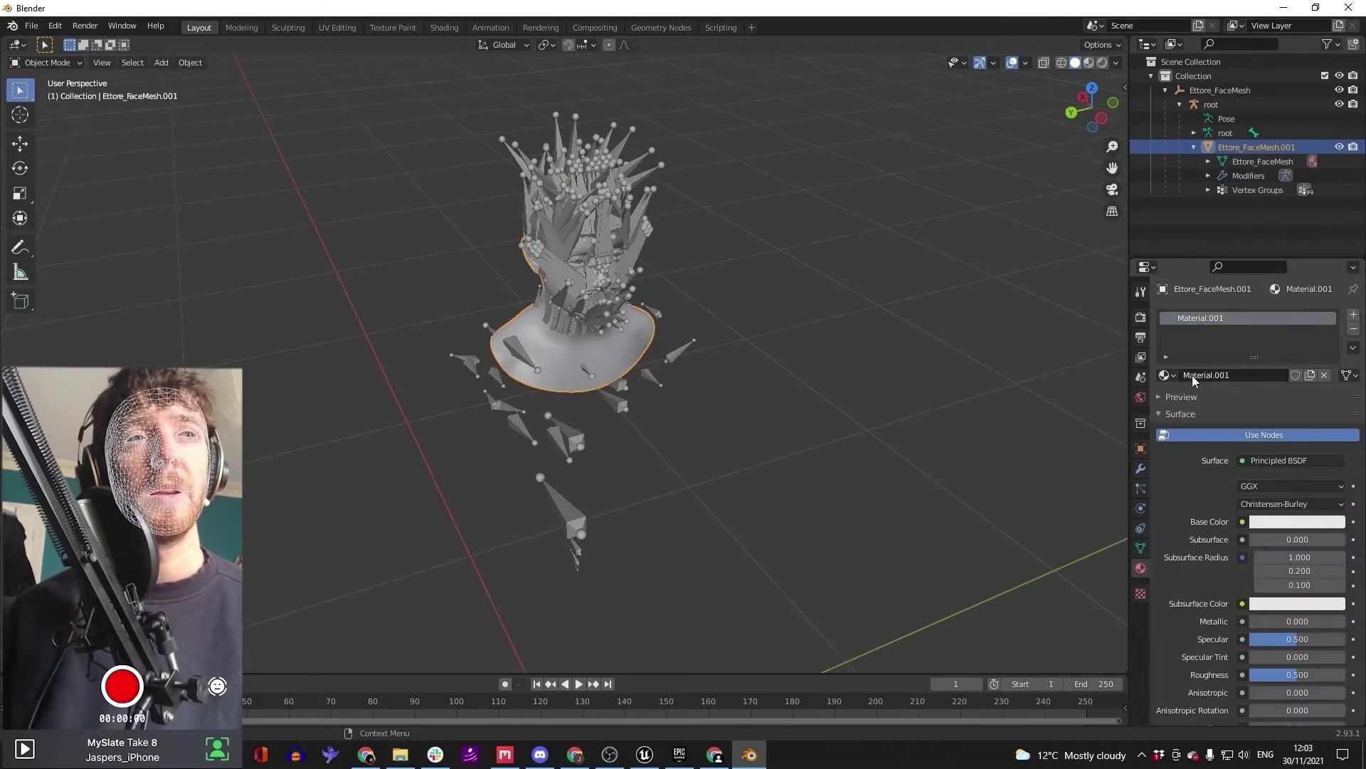
left_click(439, 31)
left_click(644, 290)
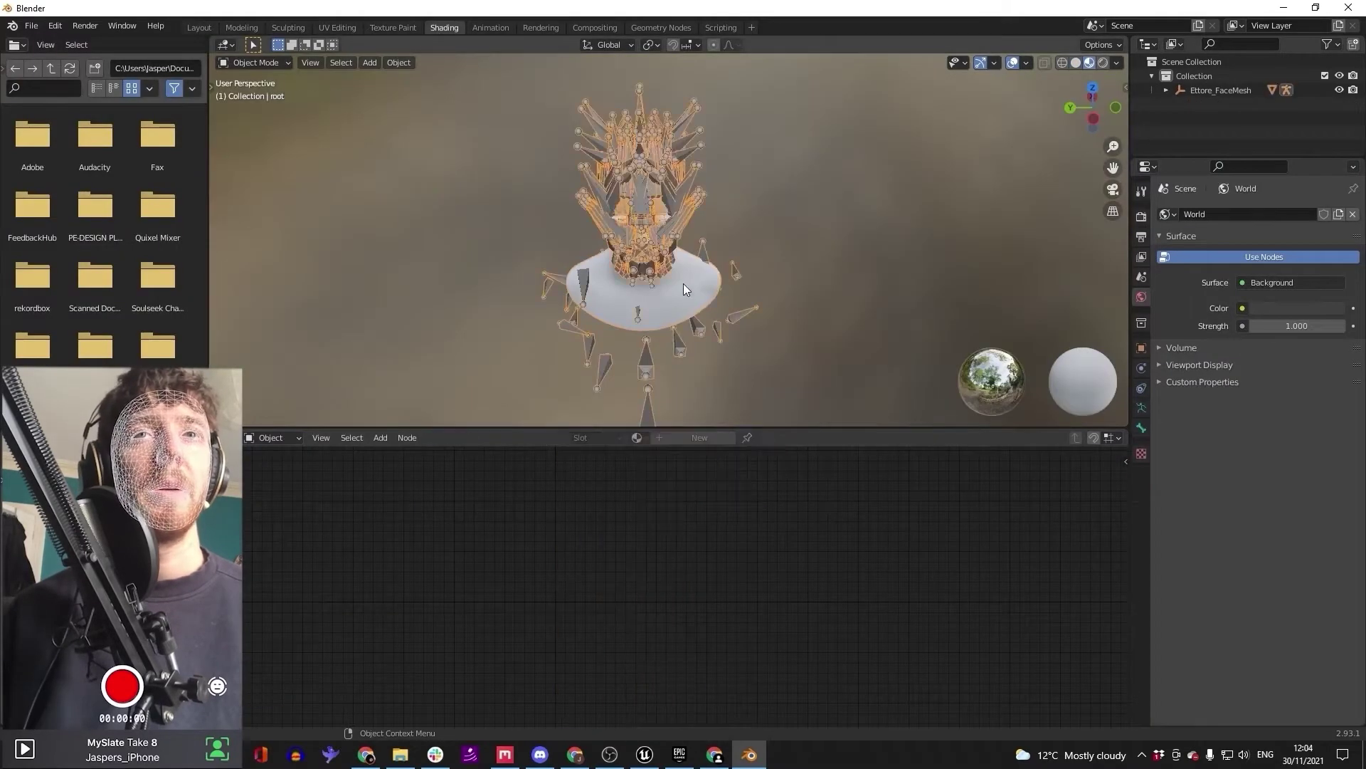
Step: Switch to Unreal Engine and export the FaceColor_MAIN_LOD texture as a Targa file into the EttoirFace folder, overwriting the existing file
left_click(645, 755)
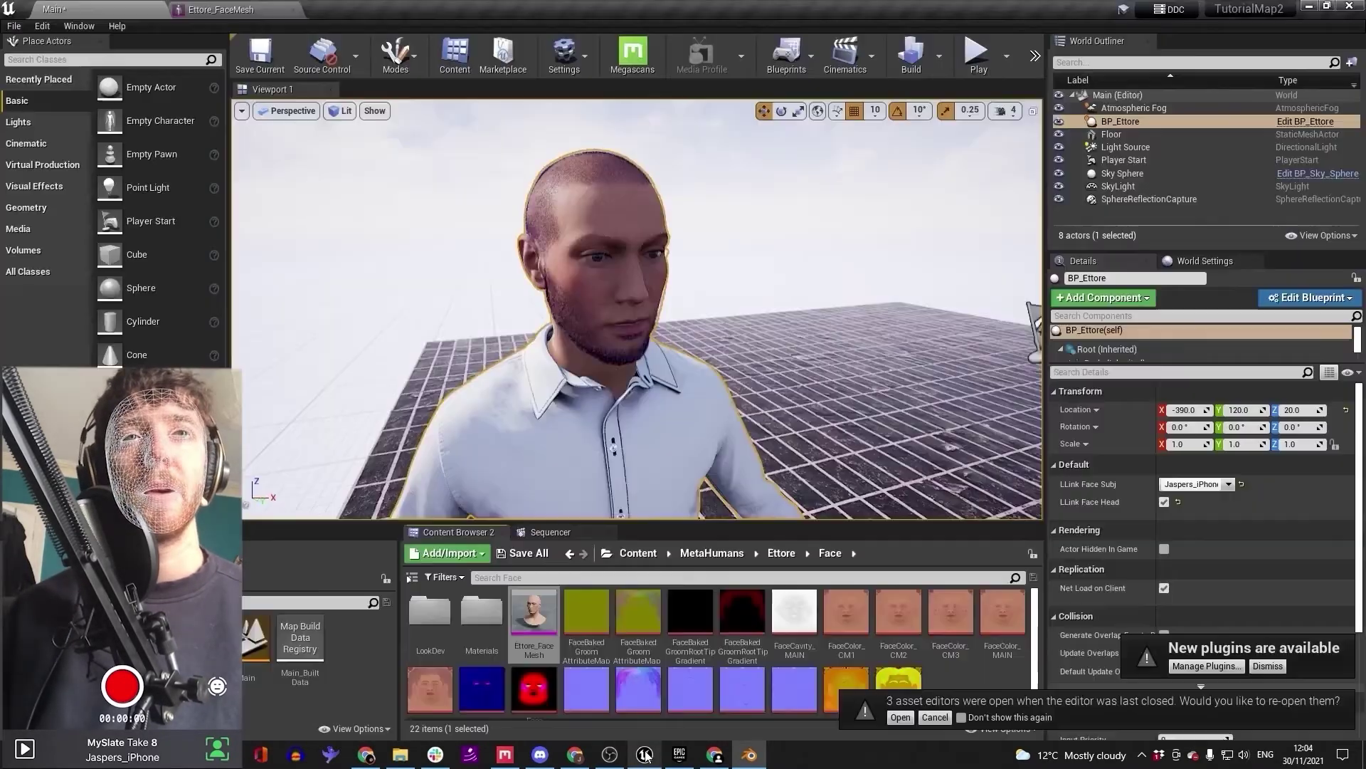
left_click(432, 680)
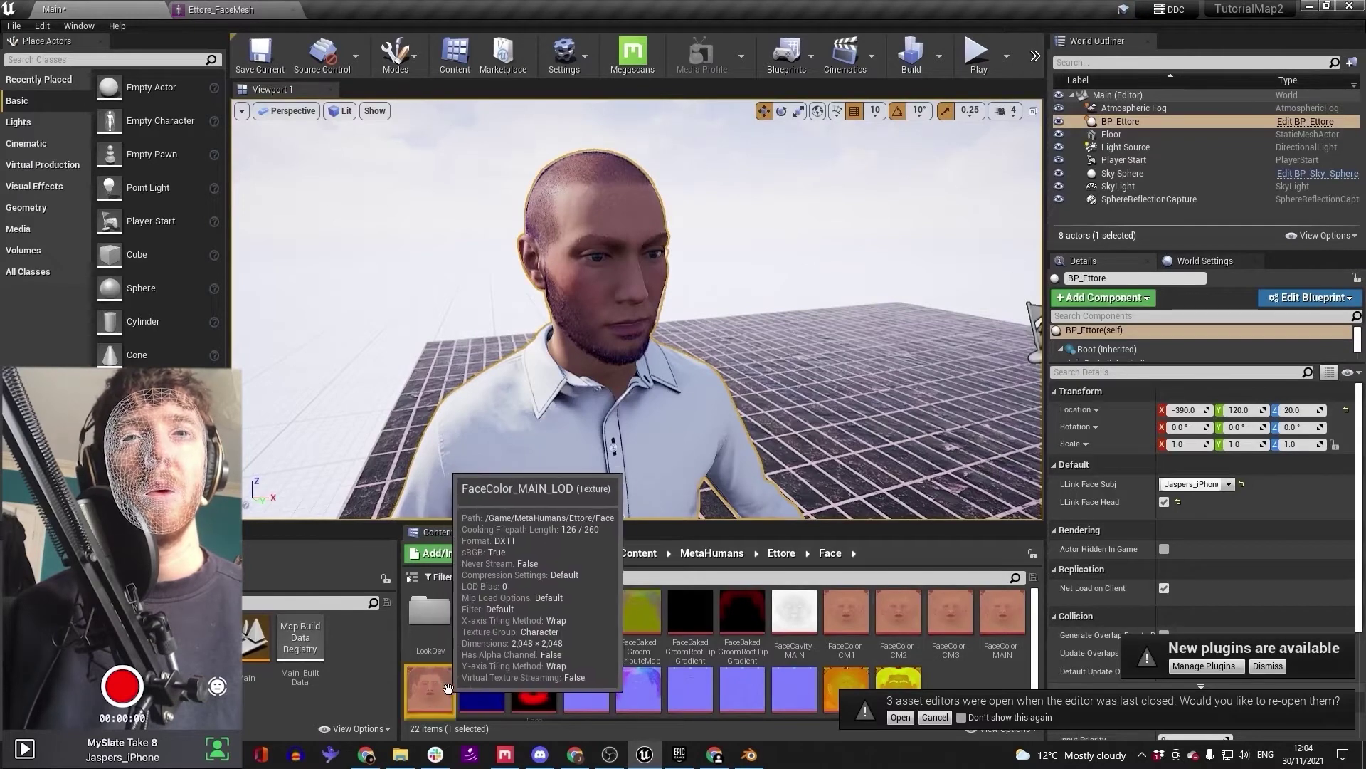
right_click(434, 690)
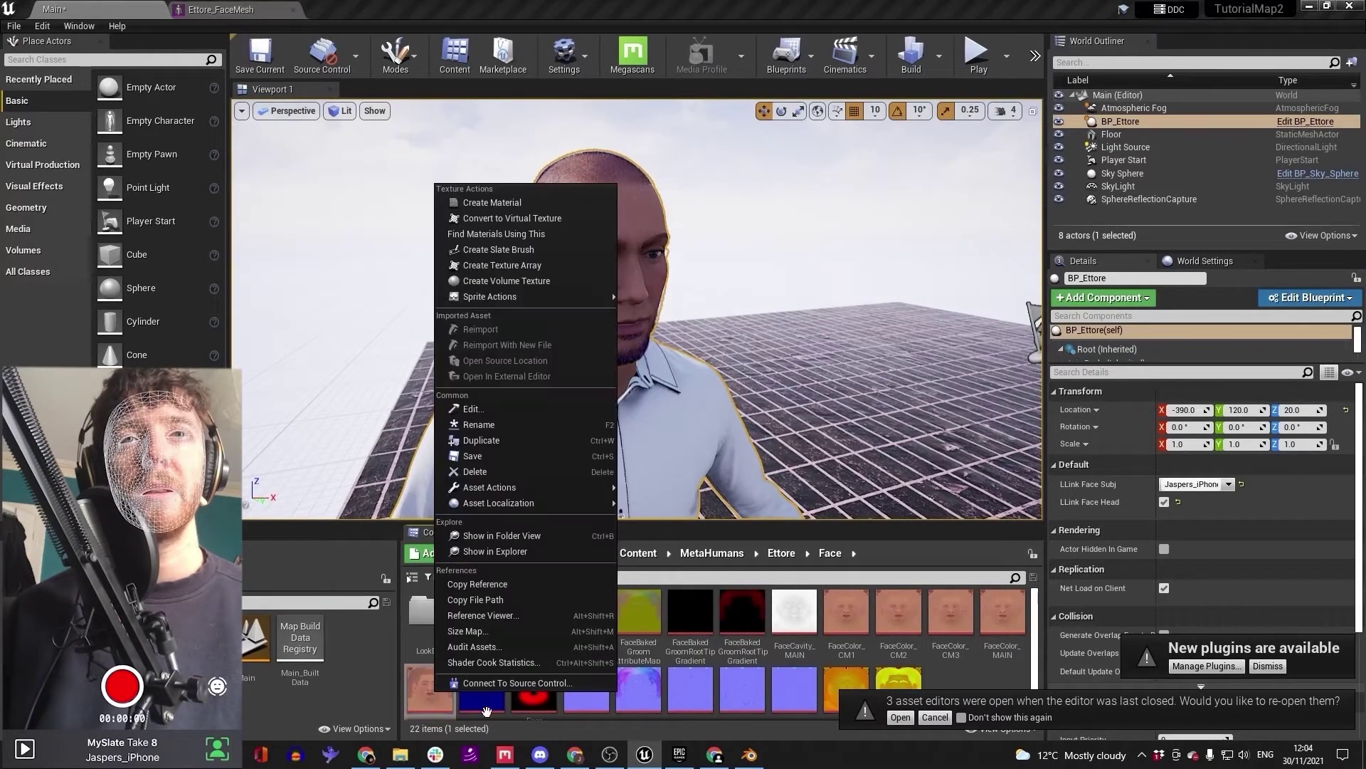
mouse_move(540, 487)
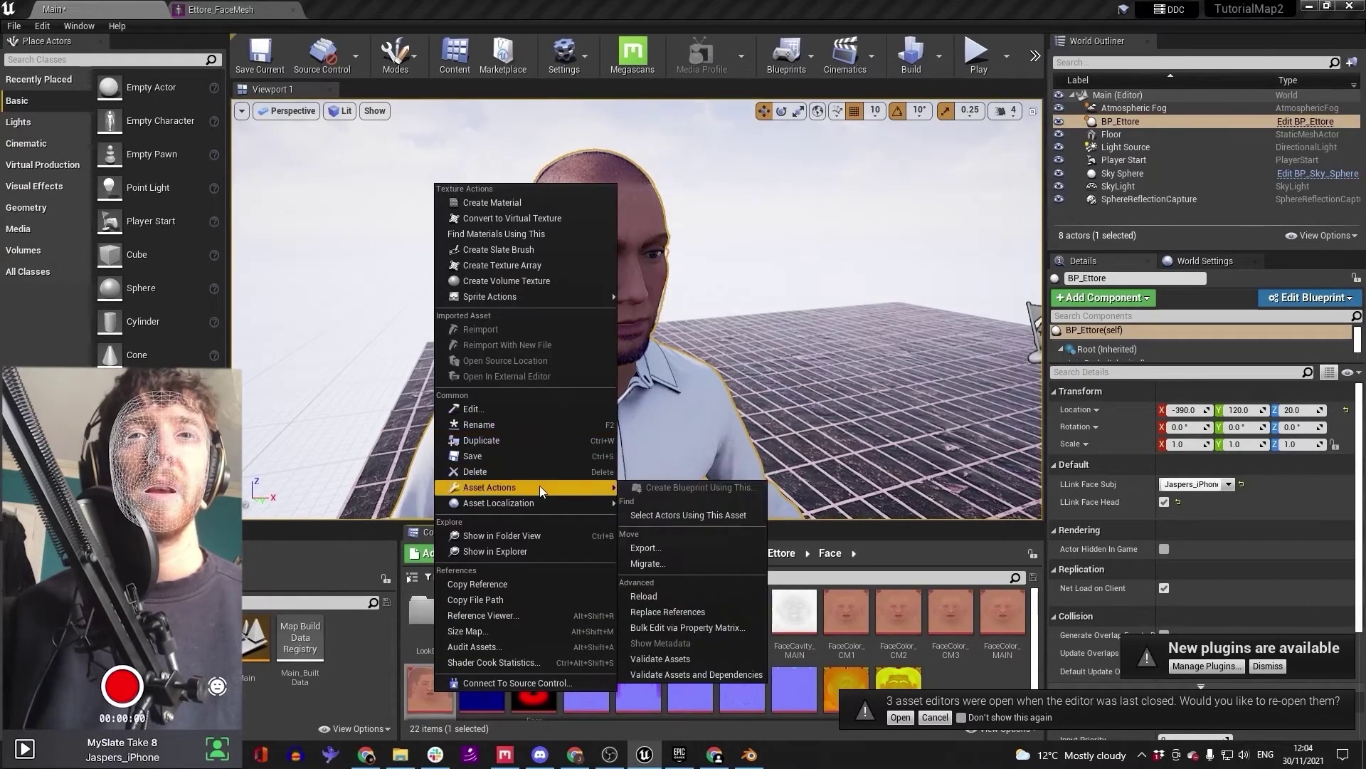
left_click(645, 547)
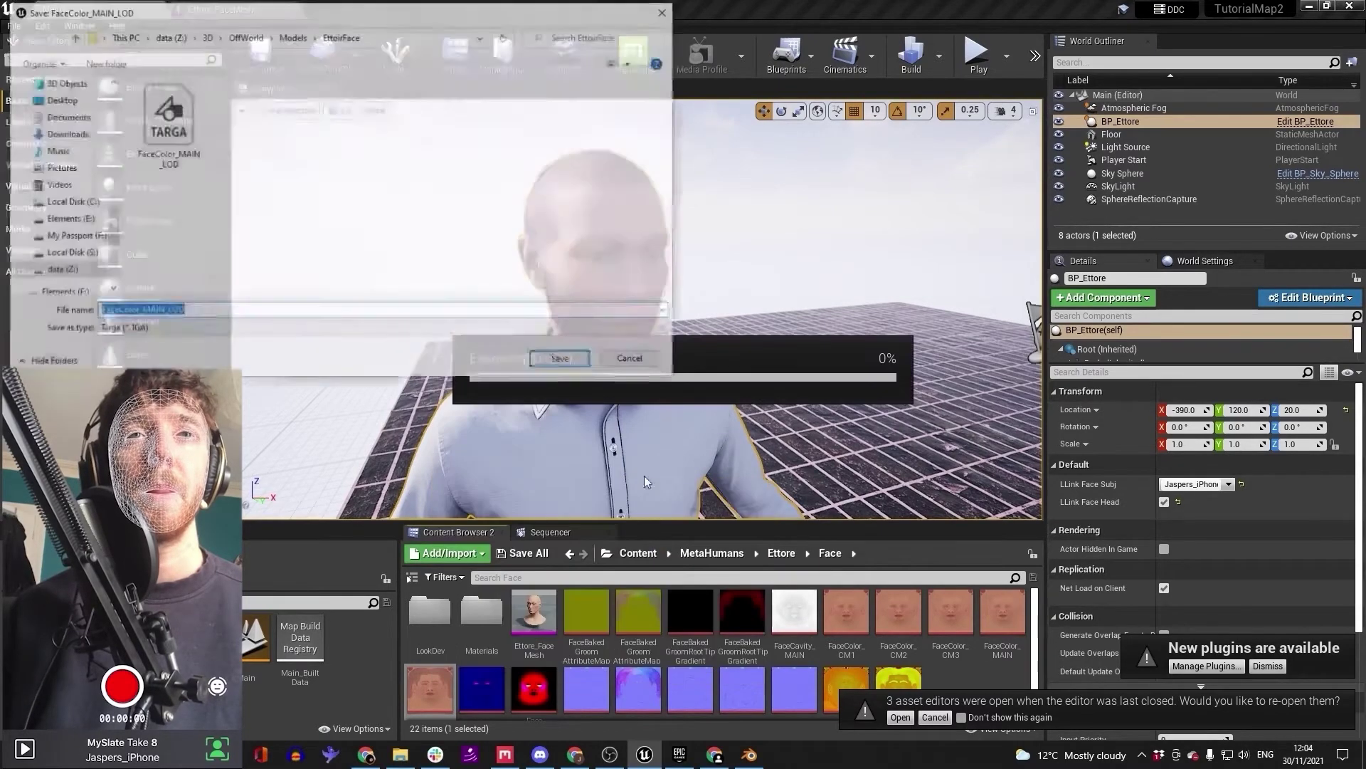
left_click(564, 360)
left_click(718, 376)
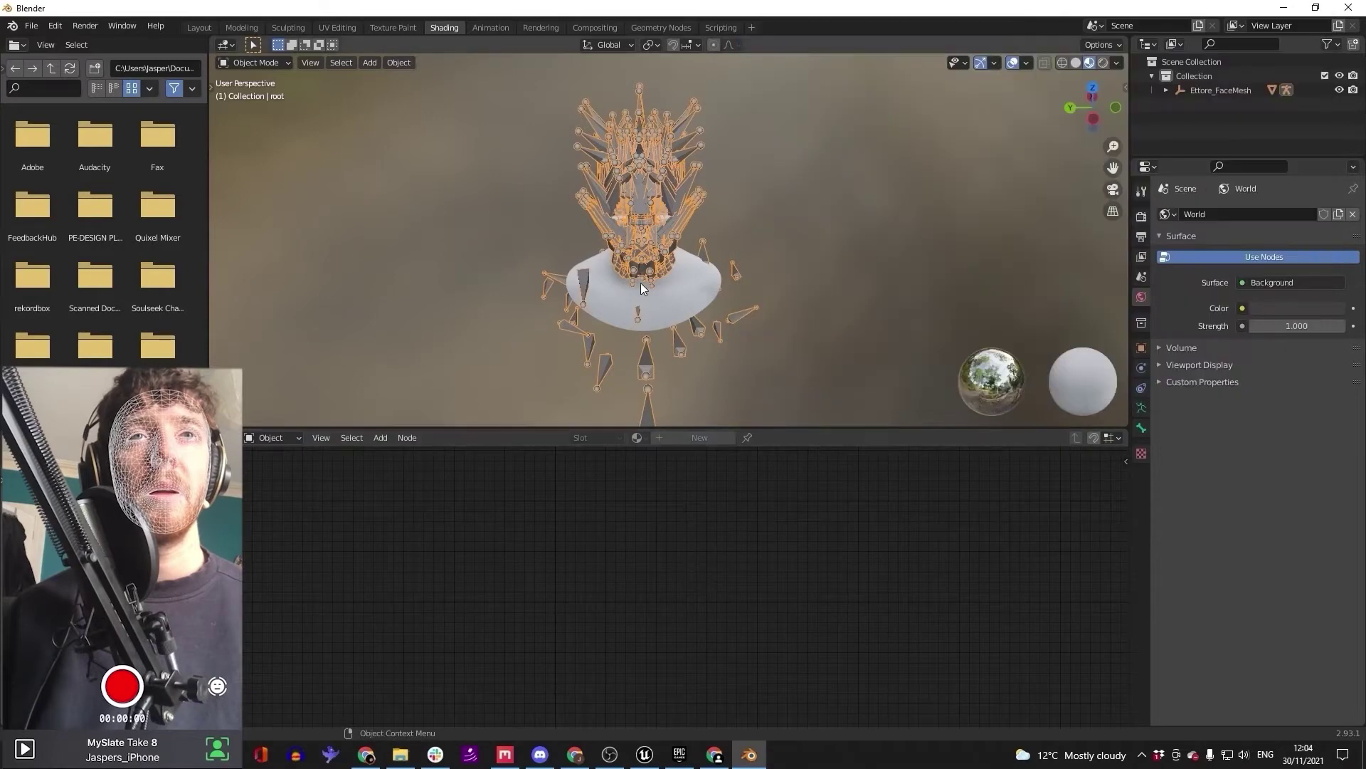
Step: In Blender, add the exported FaceColor_MAIN_LOD texture to the Ettore_FaceMesh.001 material and connect its Color to the Principled BSDF's Base Color
left_click(689, 322)
key("alt+Tab")
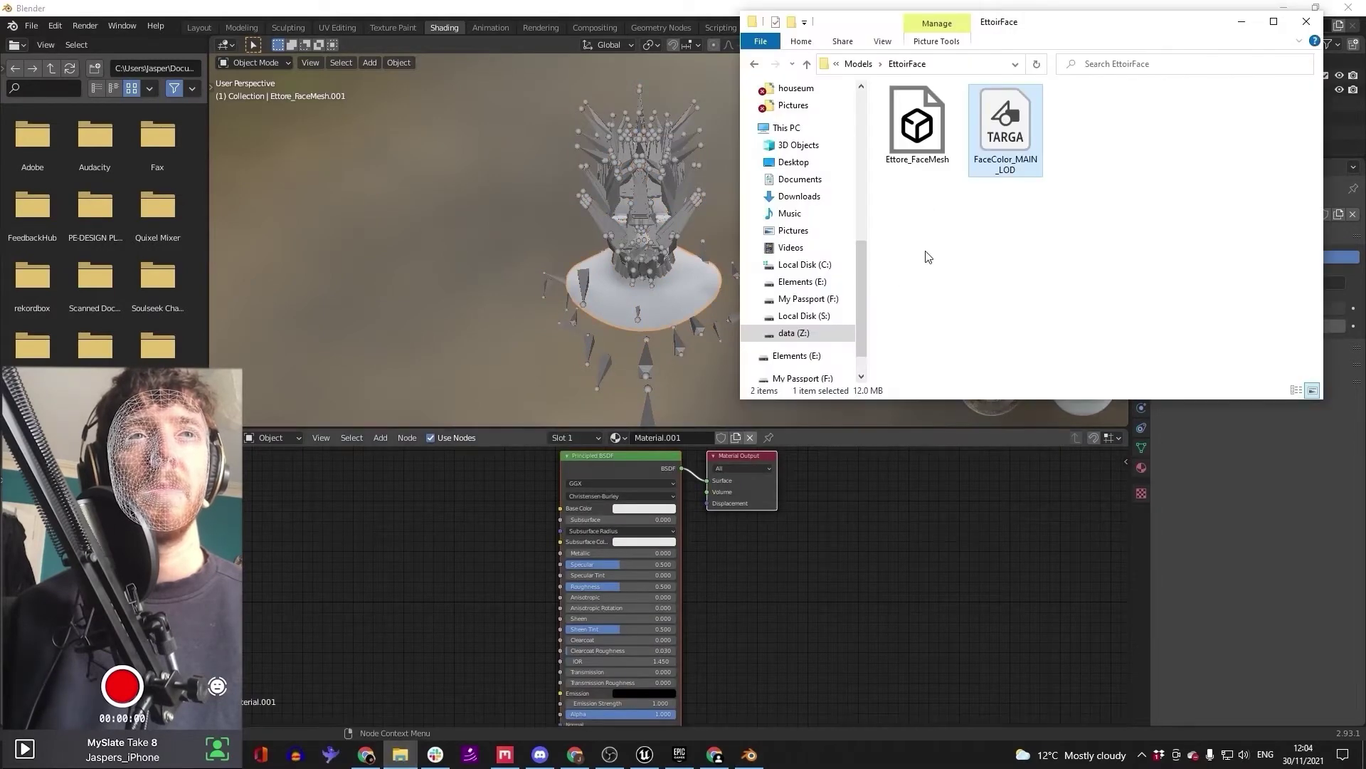
left_click_drag(1004, 132, 414, 525)
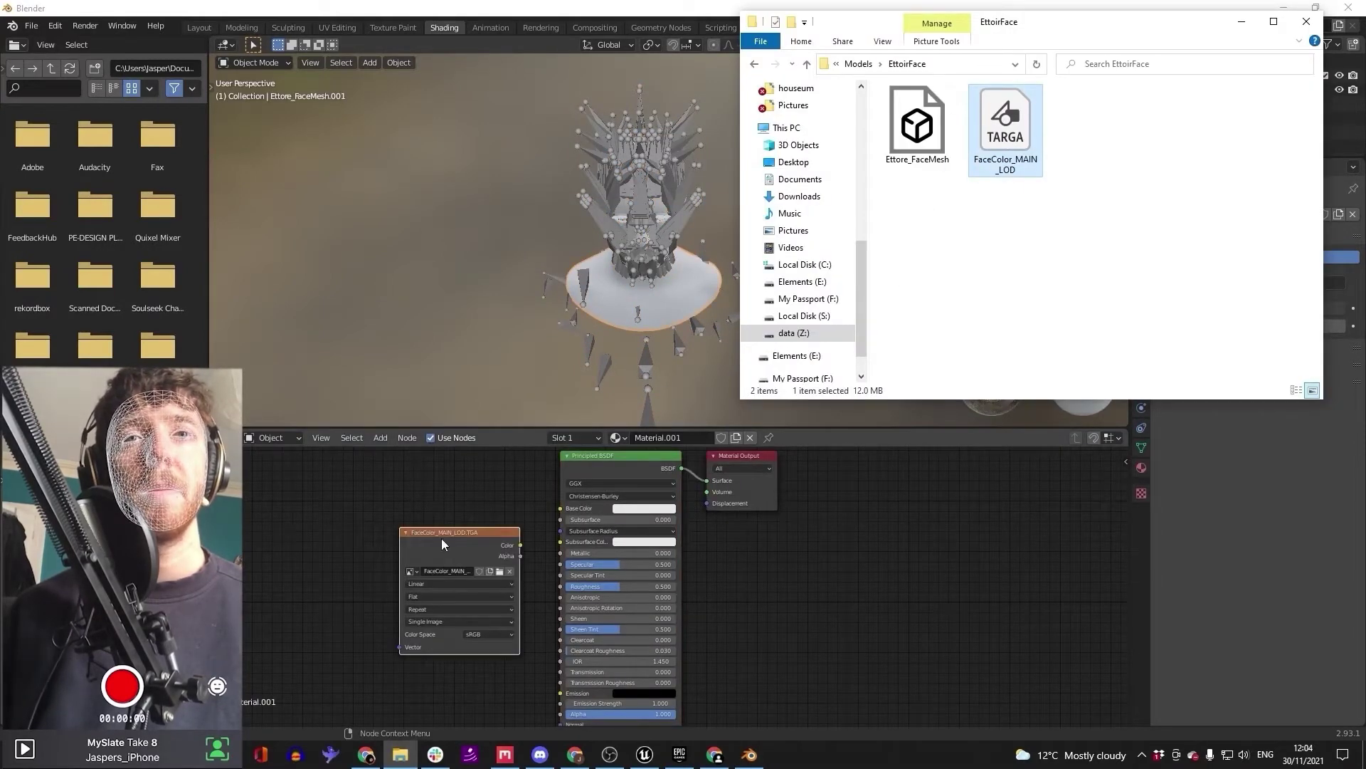
left_click(529, 564)
left_click_drag(520, 544, 562, 509)
Step: Examine the textured head from several angles, looking closely at the skin and the eyelash geometry around the eyes
scroll(562, 510, "up", 1)
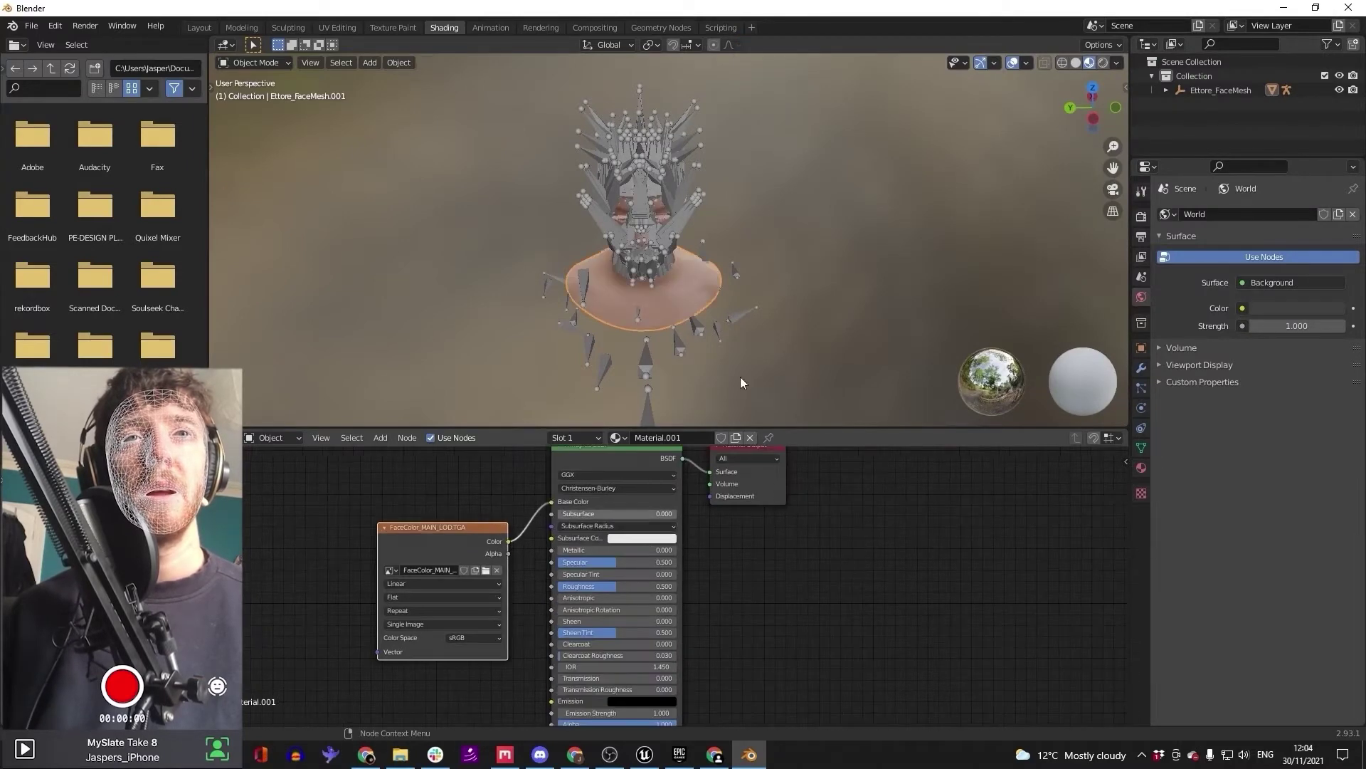
scroll(618, 230, "up", 4)
mouse_move(618, 223)
middle_mouse_down()
mouse_move(566, 253)
mouse_move(664, 238)
mouse_move(659, 225)
mouse_move(622, 234)
middle_mouse_up()
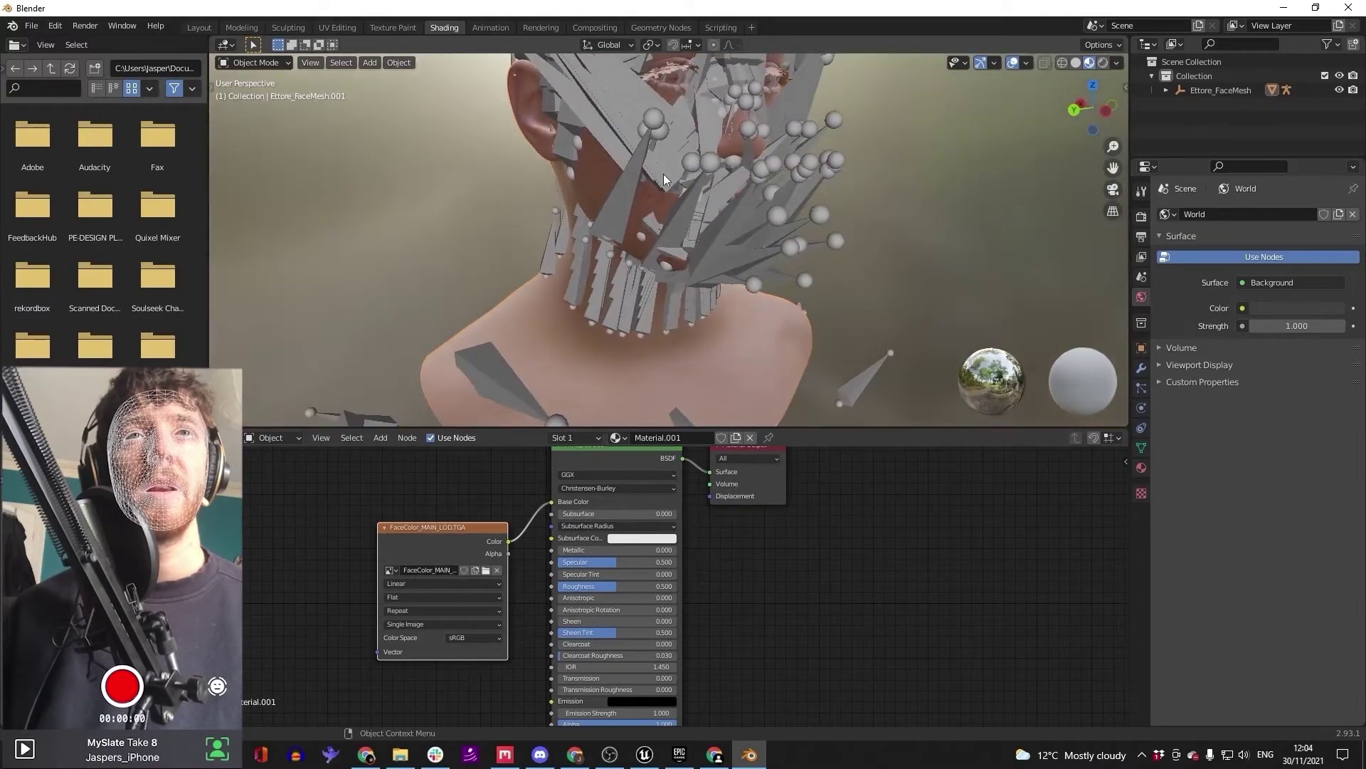
middle_click_drag(663, 178, 719, 278)
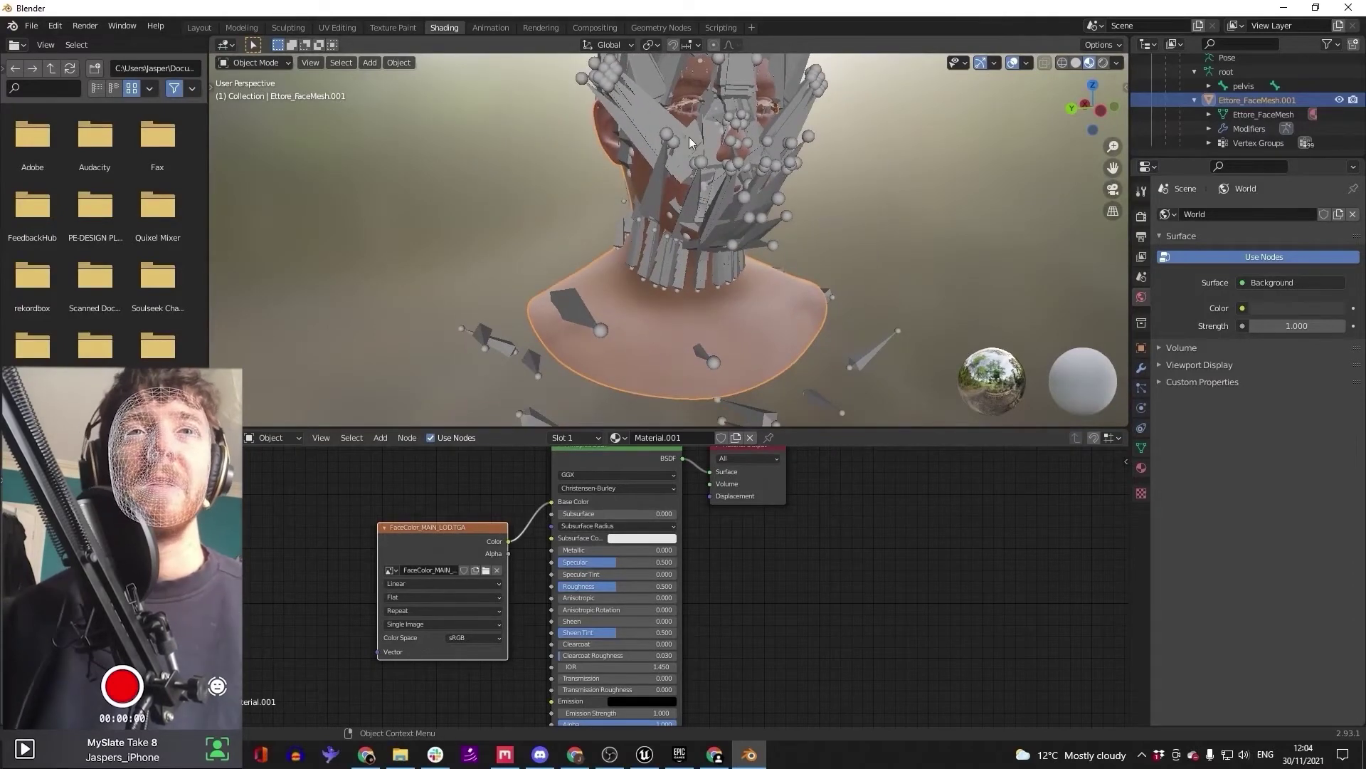
middle_click_drag(689, 137, 626, 313)
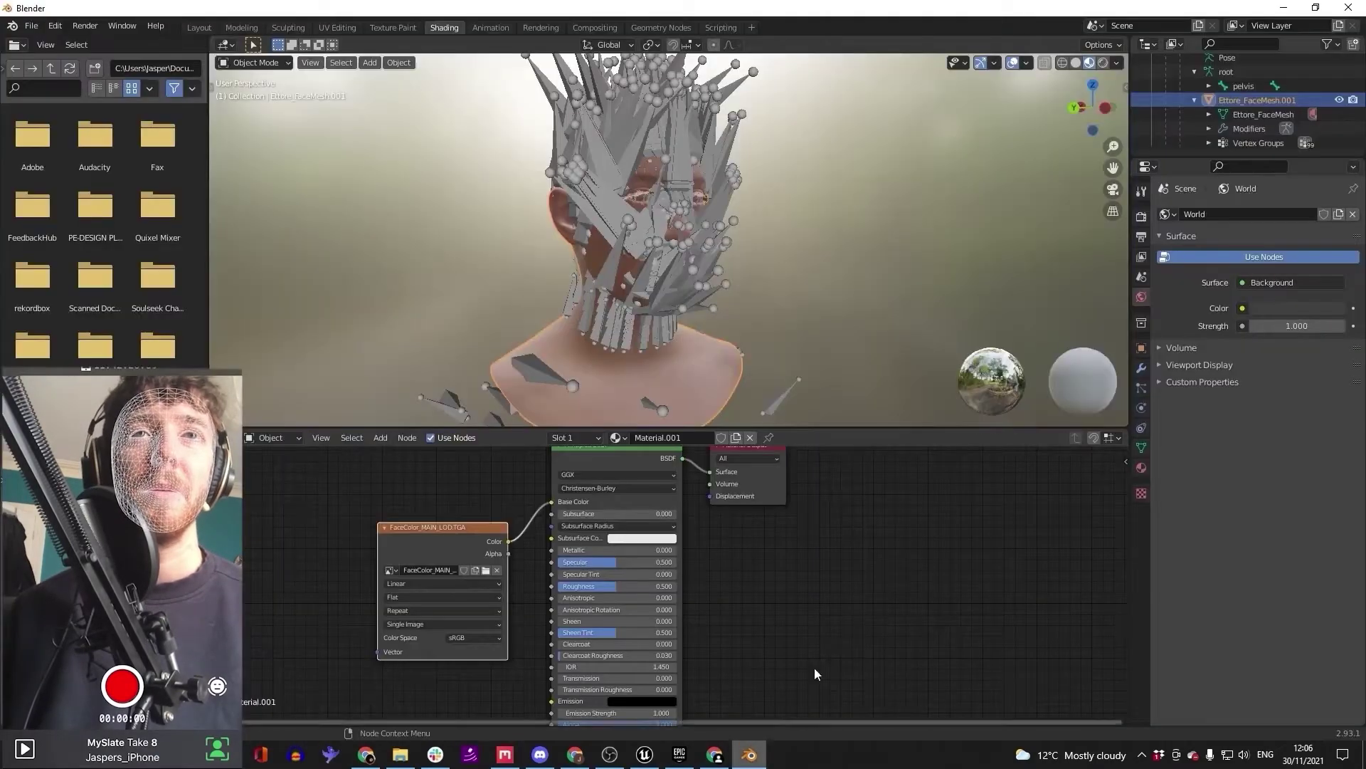
scroll(677, 191, "up", 5)
middle_click_drag(677, 191, 714, 290)
left_click(566, 206)
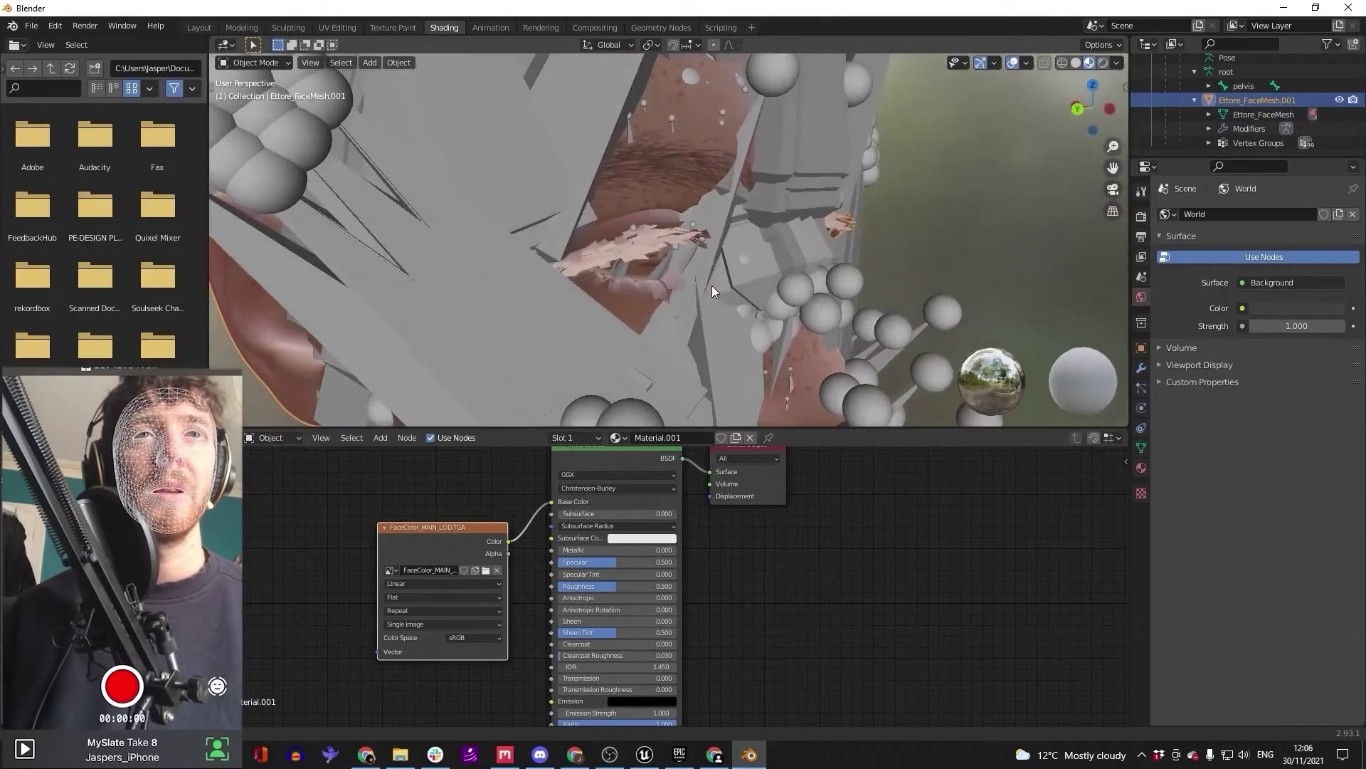
left_click(665, 240)
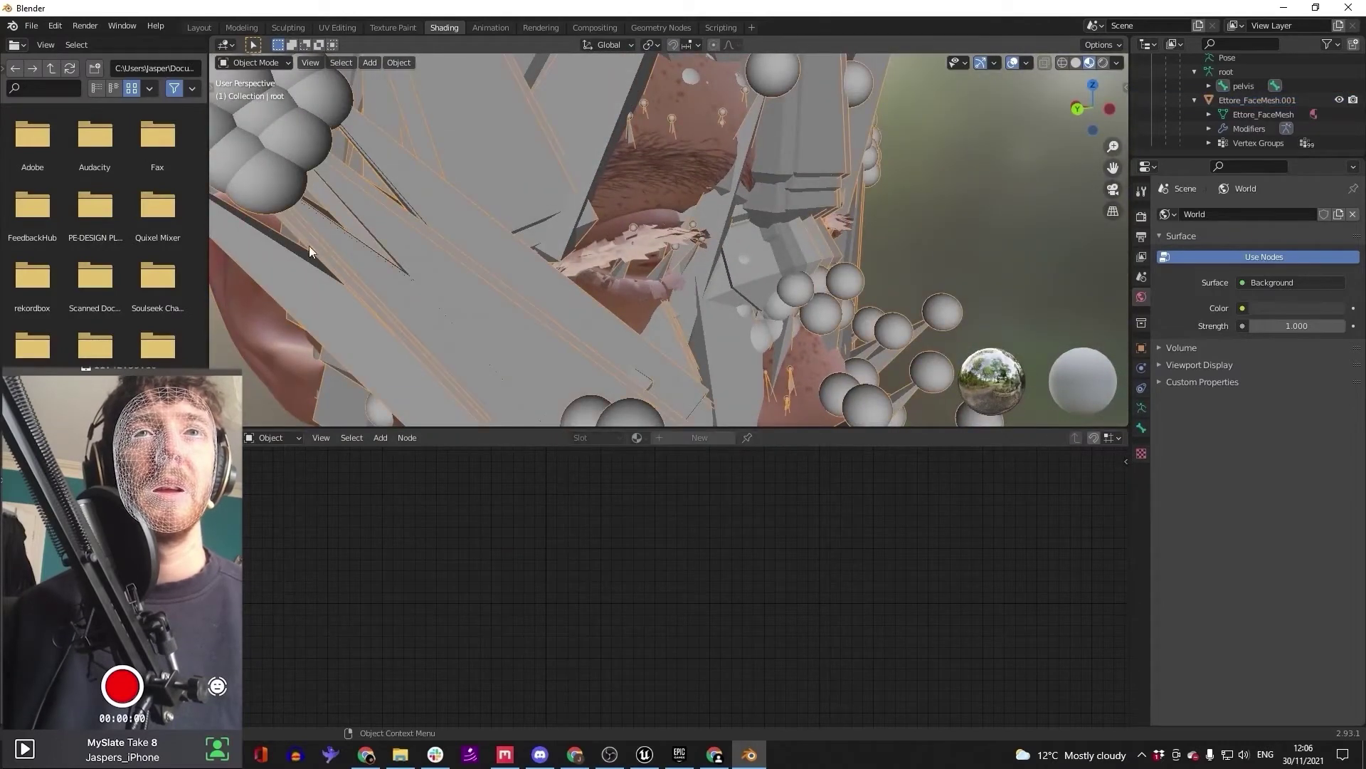
Step: Switch to the Modeling workspace and put the Ettore_FaceMesh.001 mesh into Edit Mode
left_click(262, 66)
left_click(199, 28)
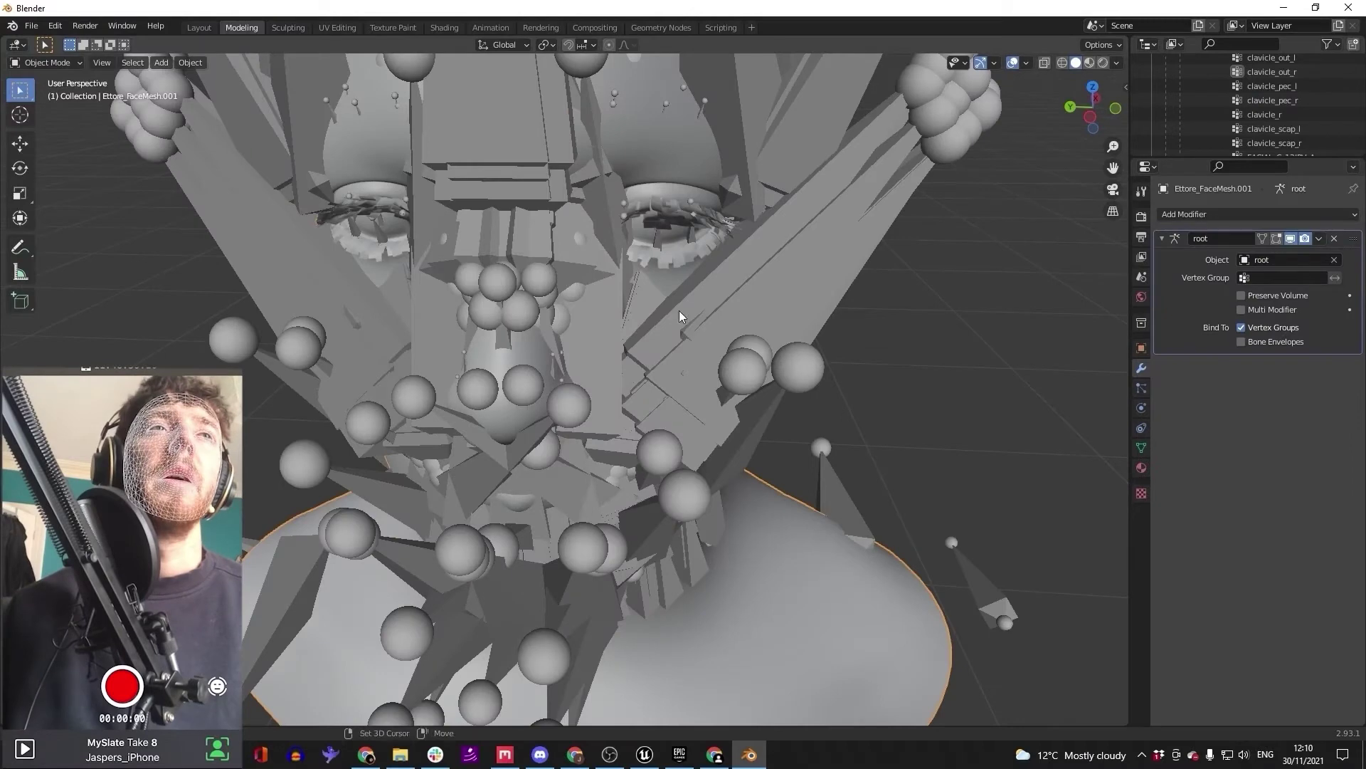
middle_click_drag(679, 310, 747, 408, "shift")
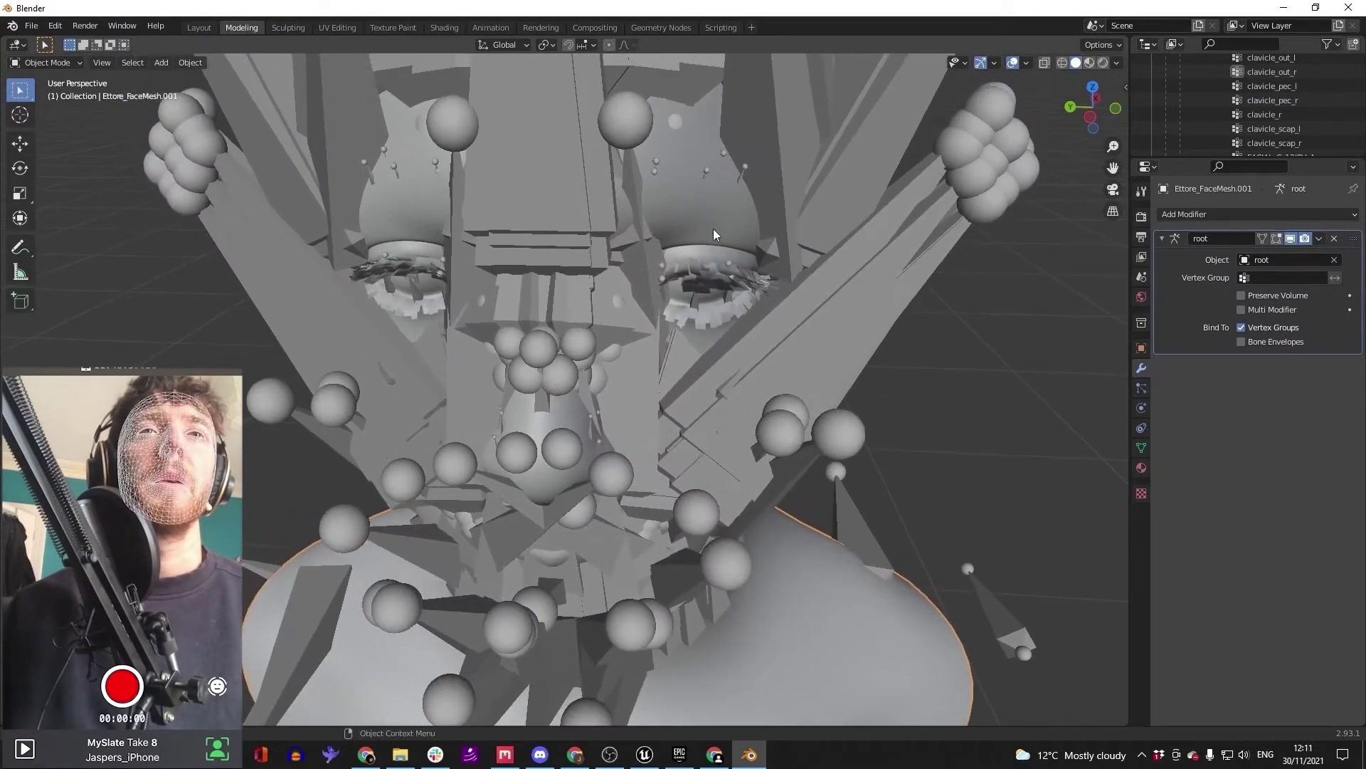
left_click(708, 212)
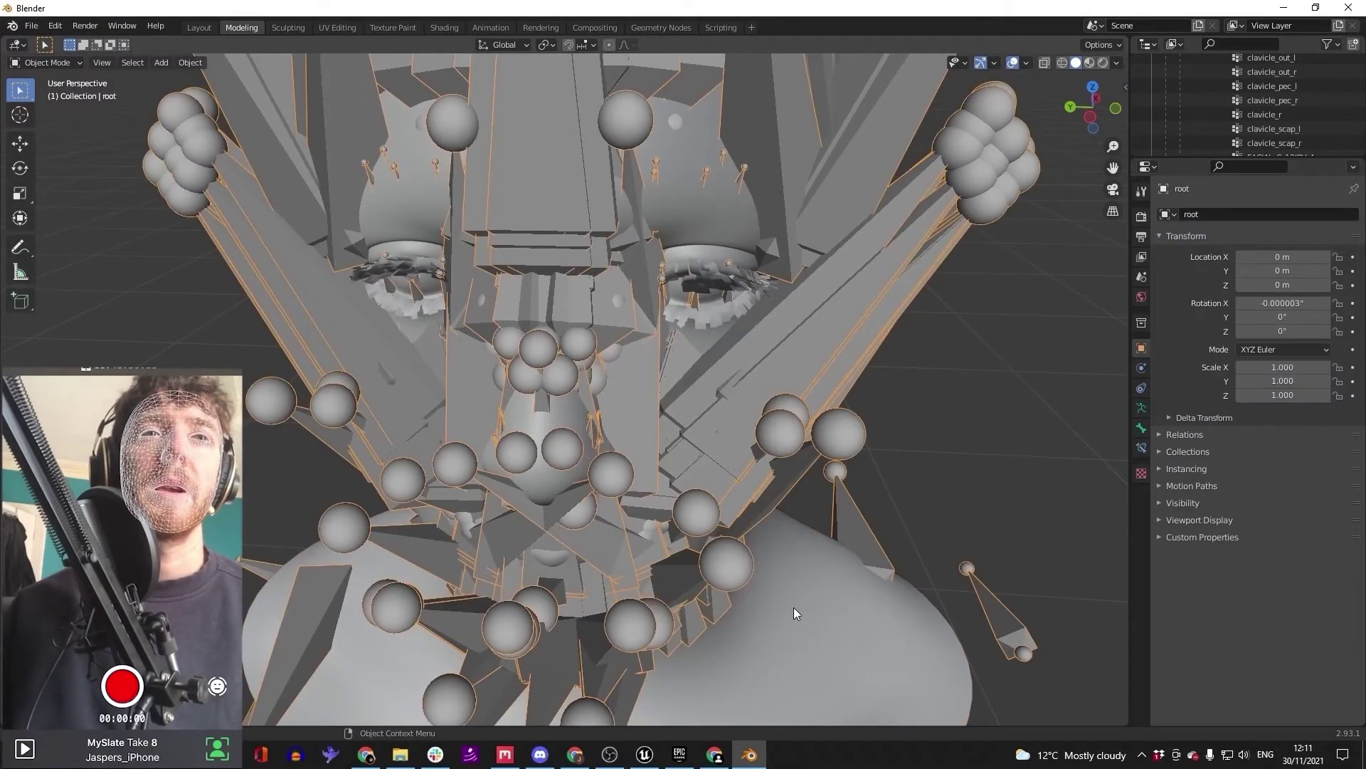
left_click(815, 635)
left_click(804, 628)
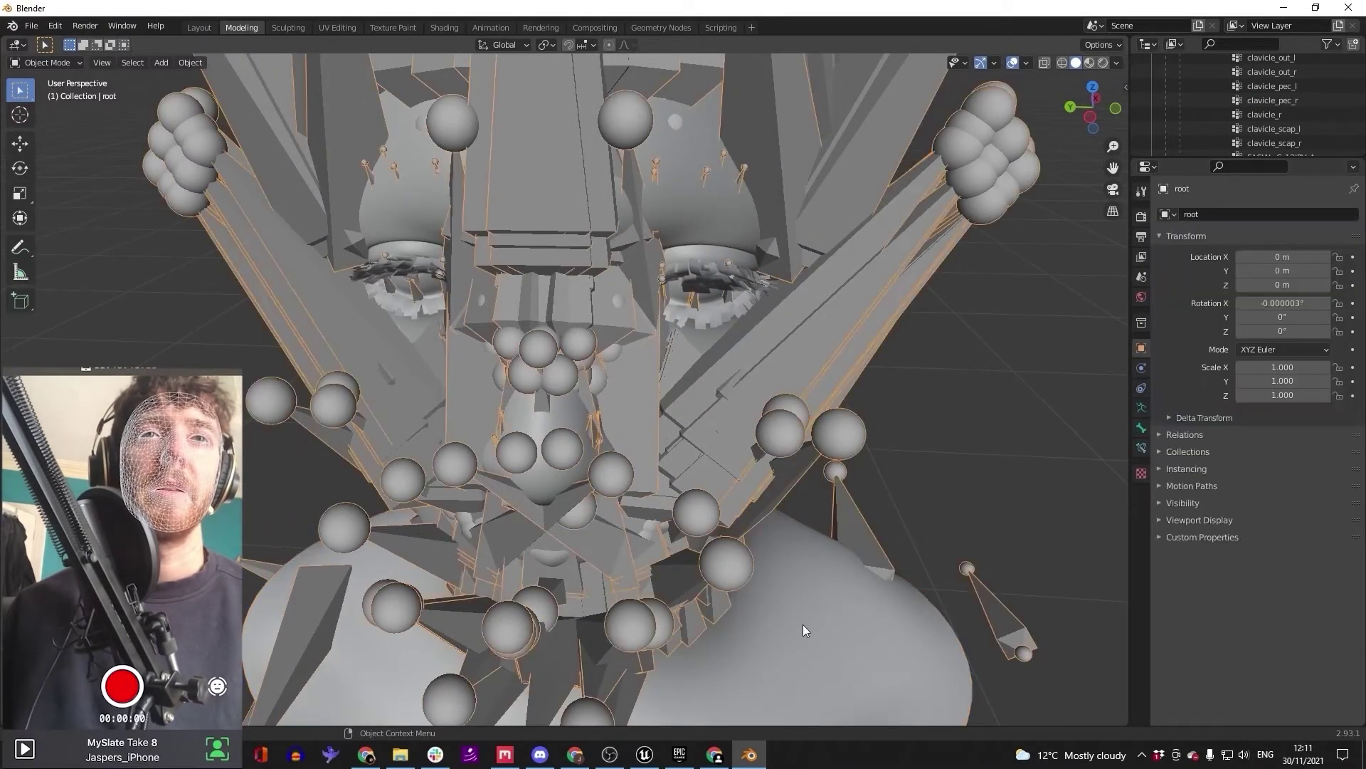
left_click(806, 633)
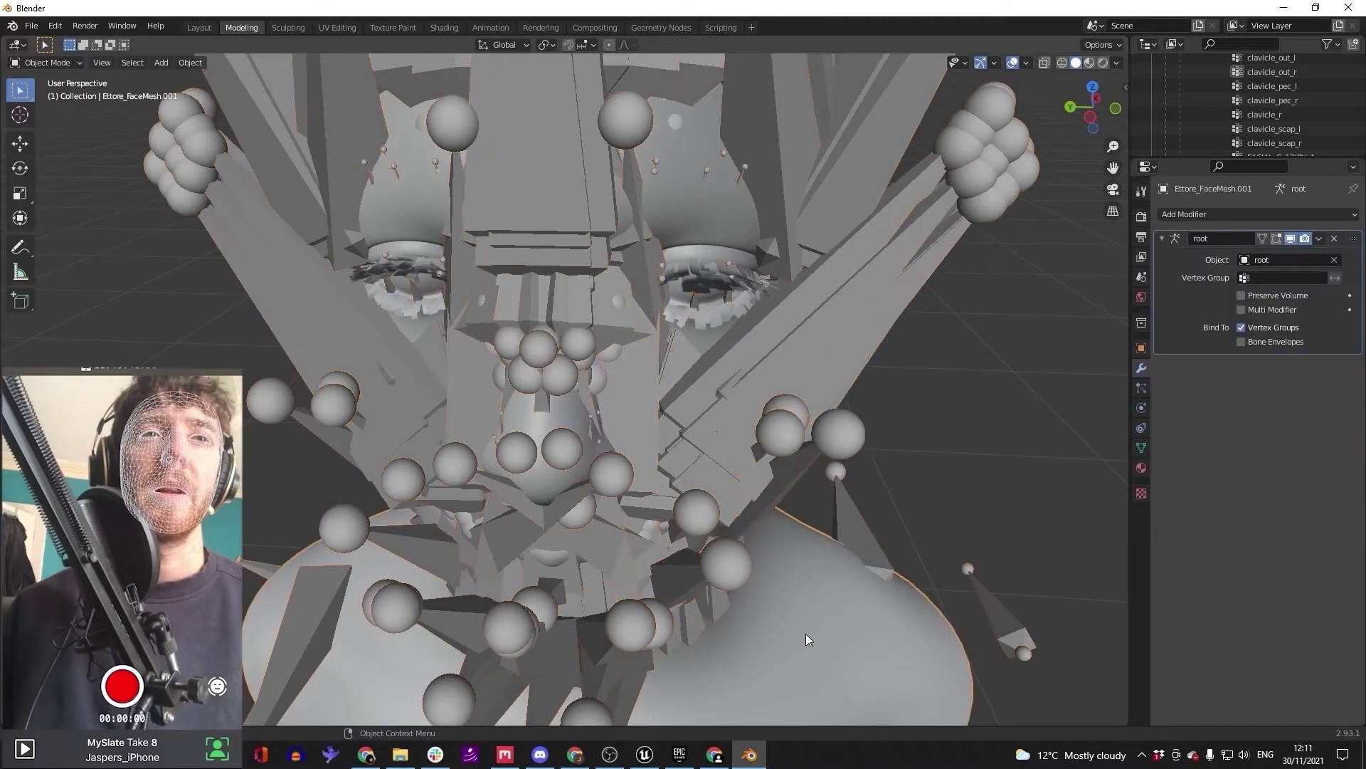
left_click(47, 62)
left_click(46, 96)
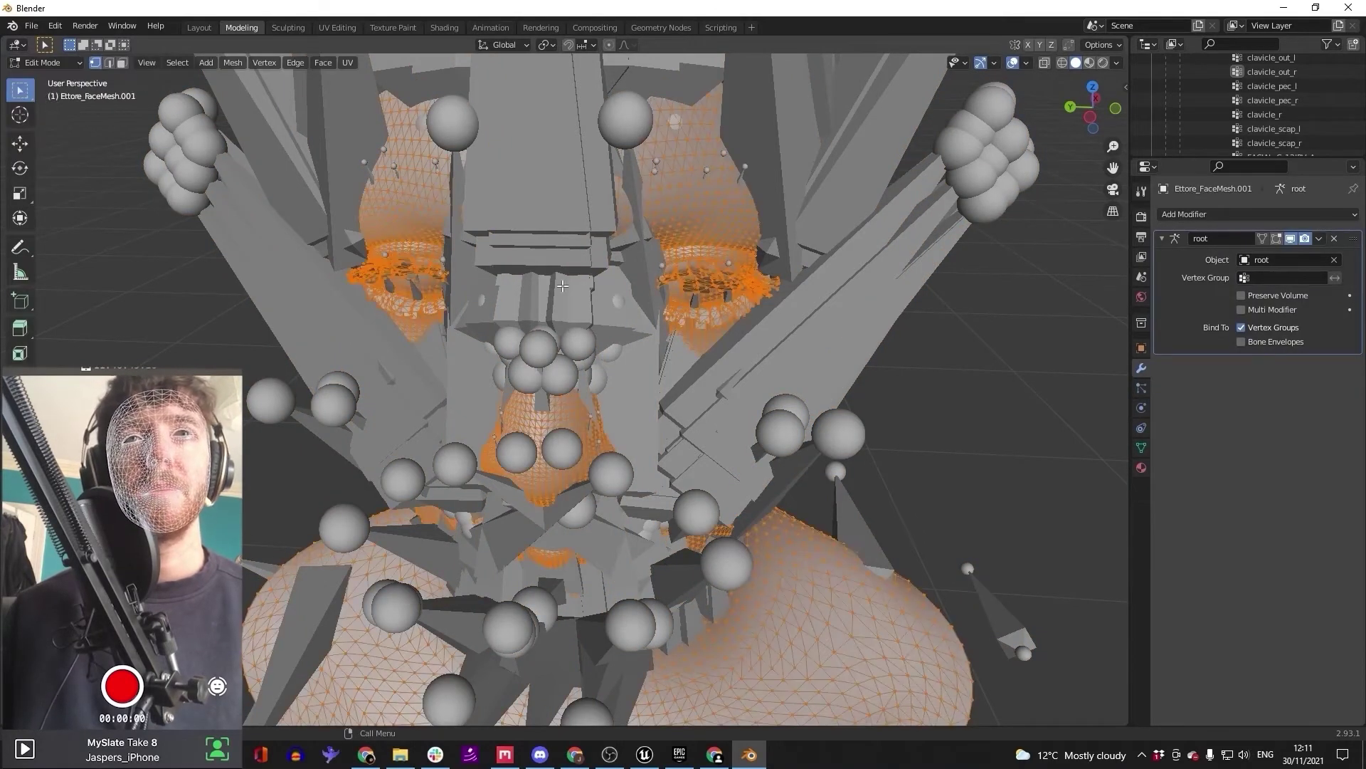
Step: Select the linked head skin geometry, invert the selection, and delete the separate eyelash and eye pieces
left_click(406, 276)
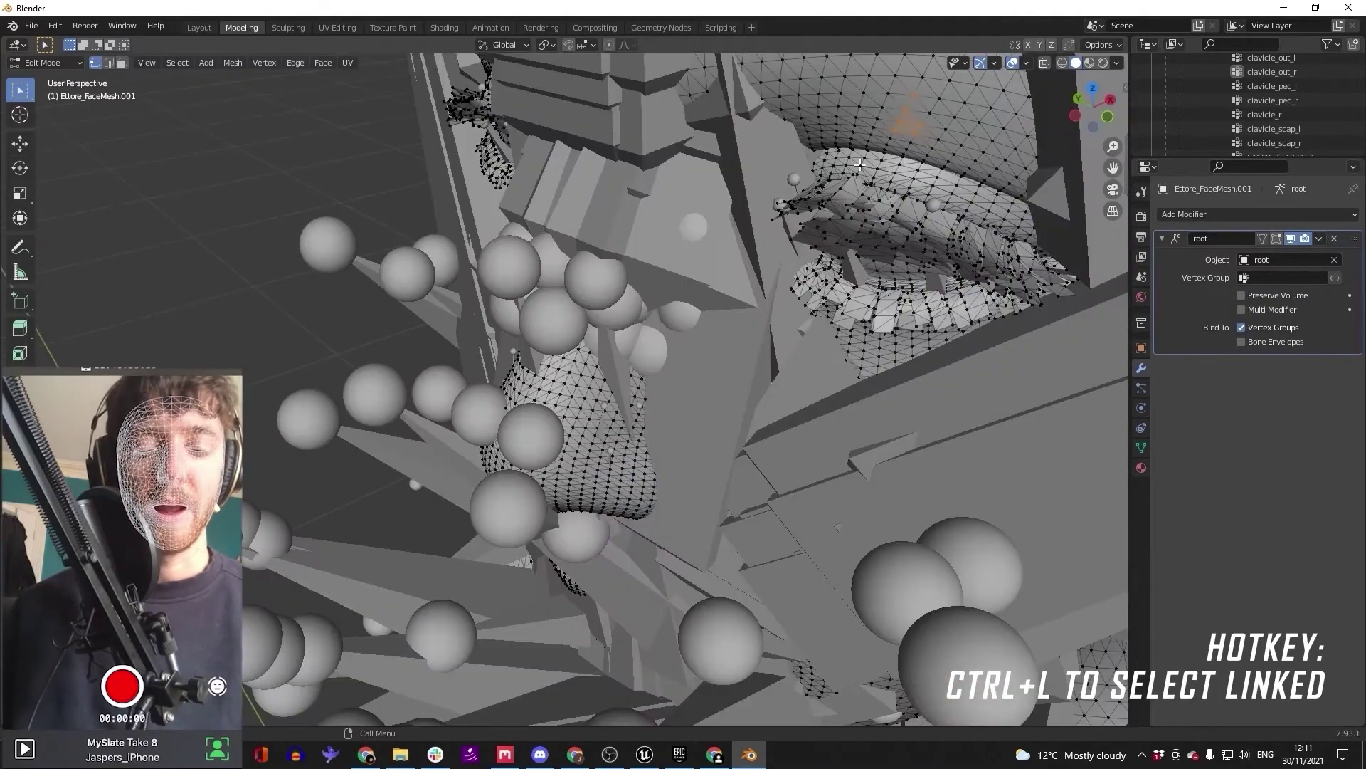
key("ctrl+l")
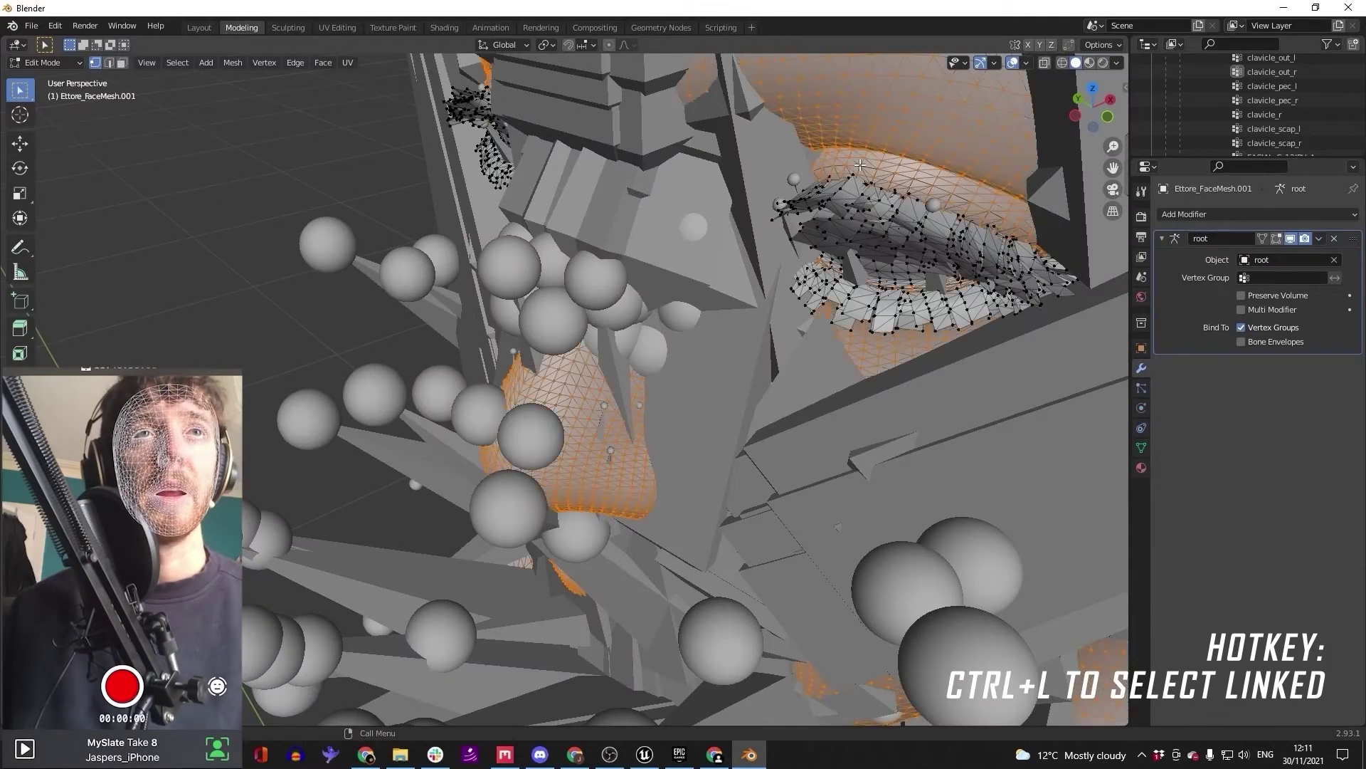
scroll(860, 165, "down", 3)
middle_click_drag(389, 437, 517, 402)
middle_click_drag(517, 401, 482, 426, "shift")
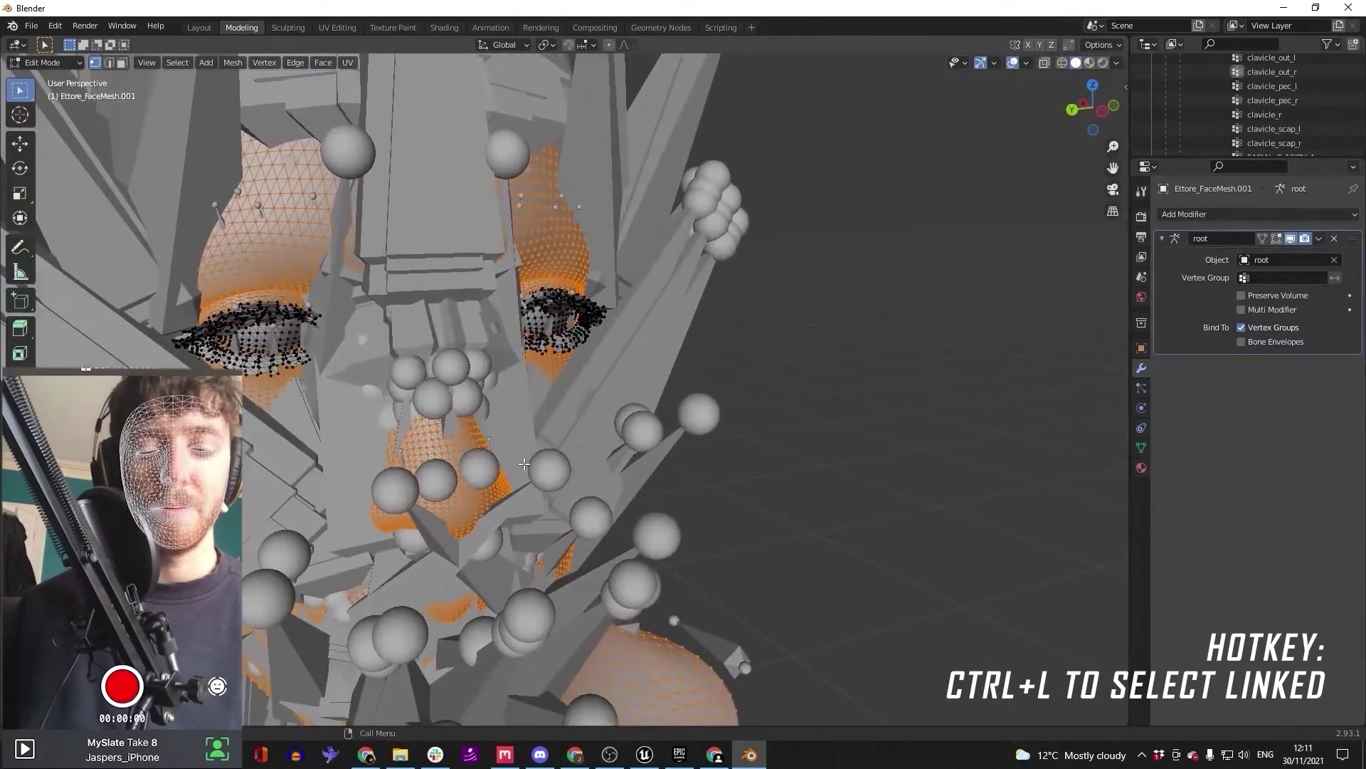
key("ctrl+i")
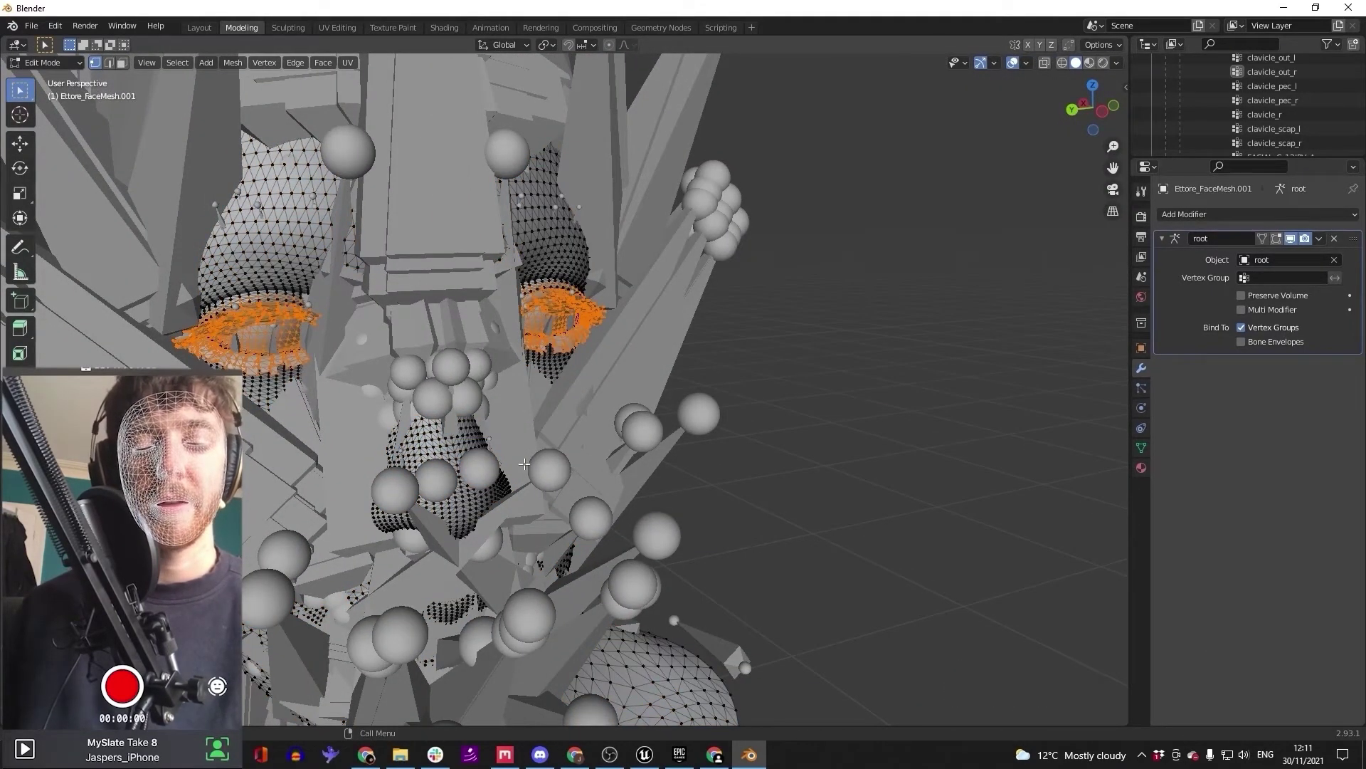
key("x")
left_click(524, 463)
middle_click_drag(524, 463, 427, 483)
scroll(427, 483, "down", 5)
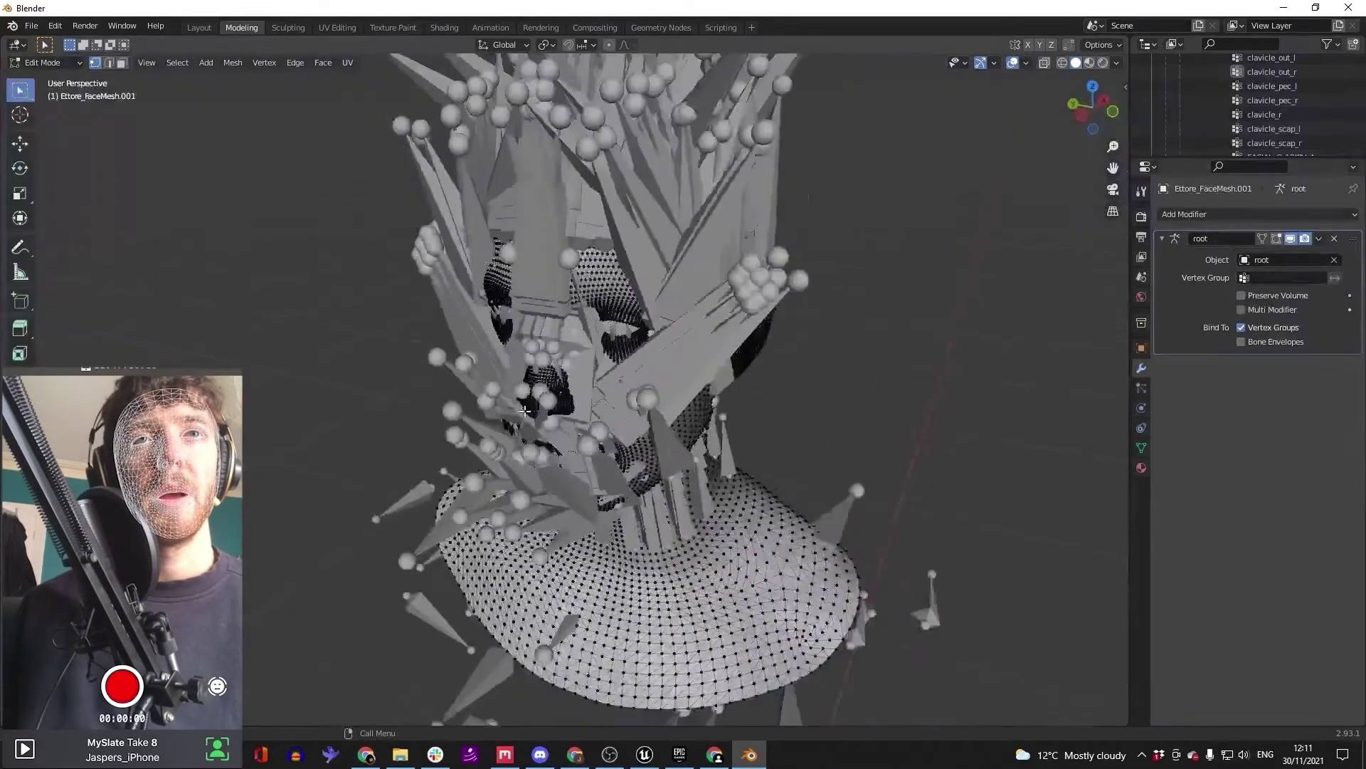
Step: Show the head in Material Preview shading and return to Object Mode to check the cleaned mesh from both sides
key("a")
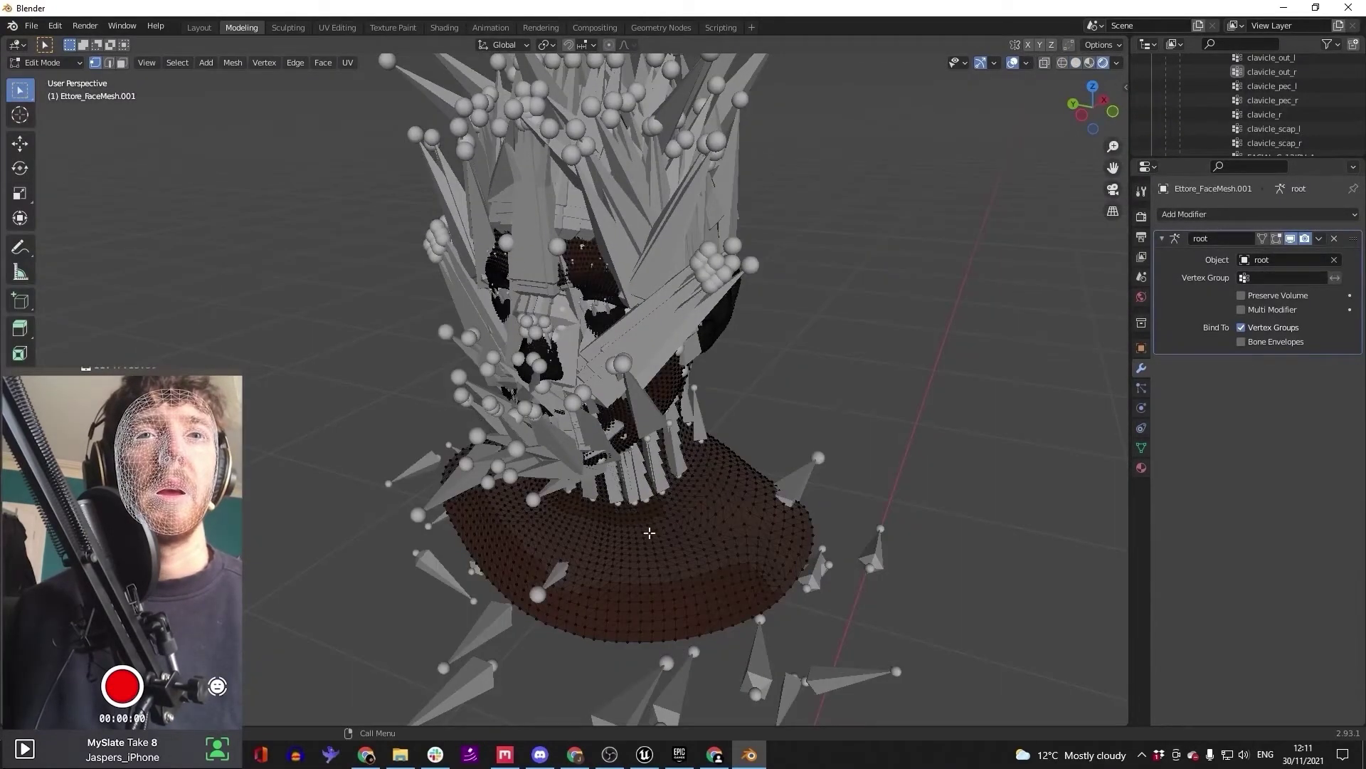
middle_click_drag(649, 532, 456, 527)
left_click(1089, 63)
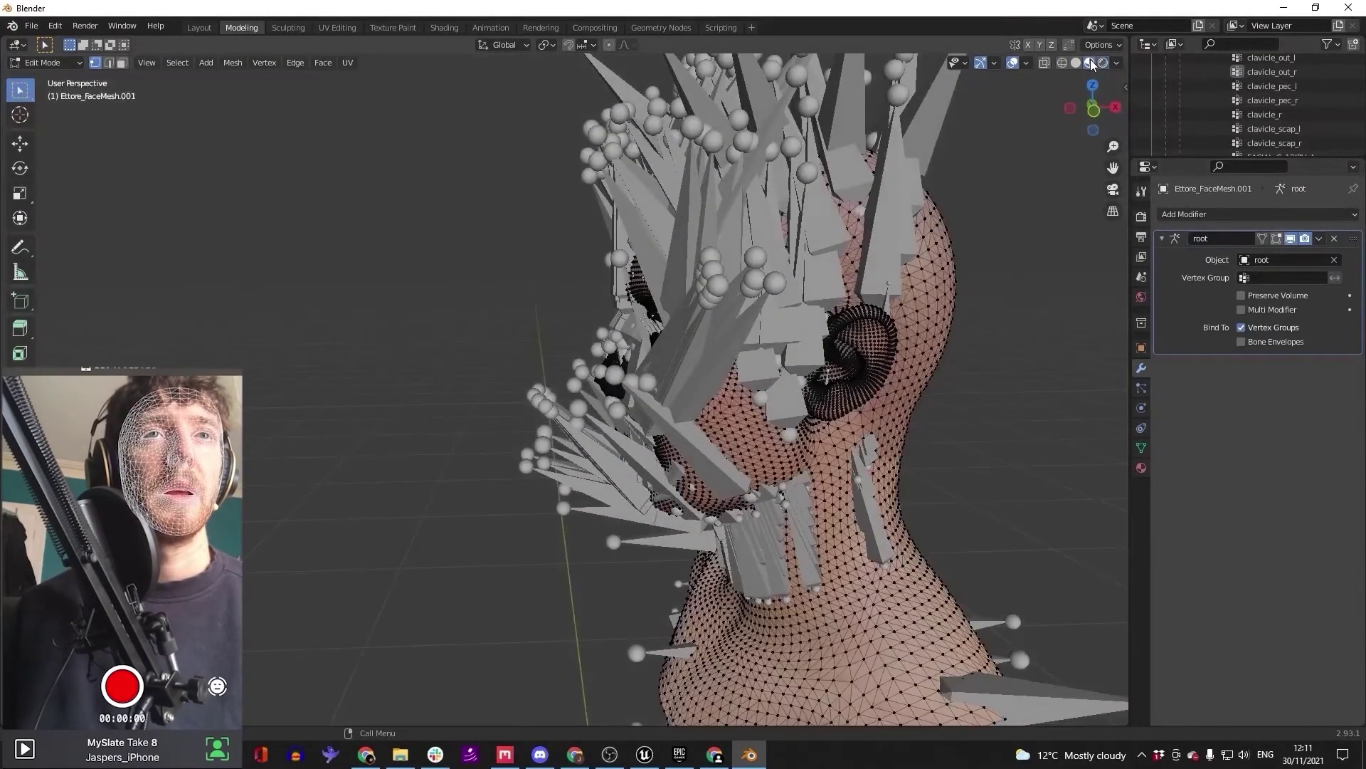
left_click(45, 63)
left_click(44, 79)
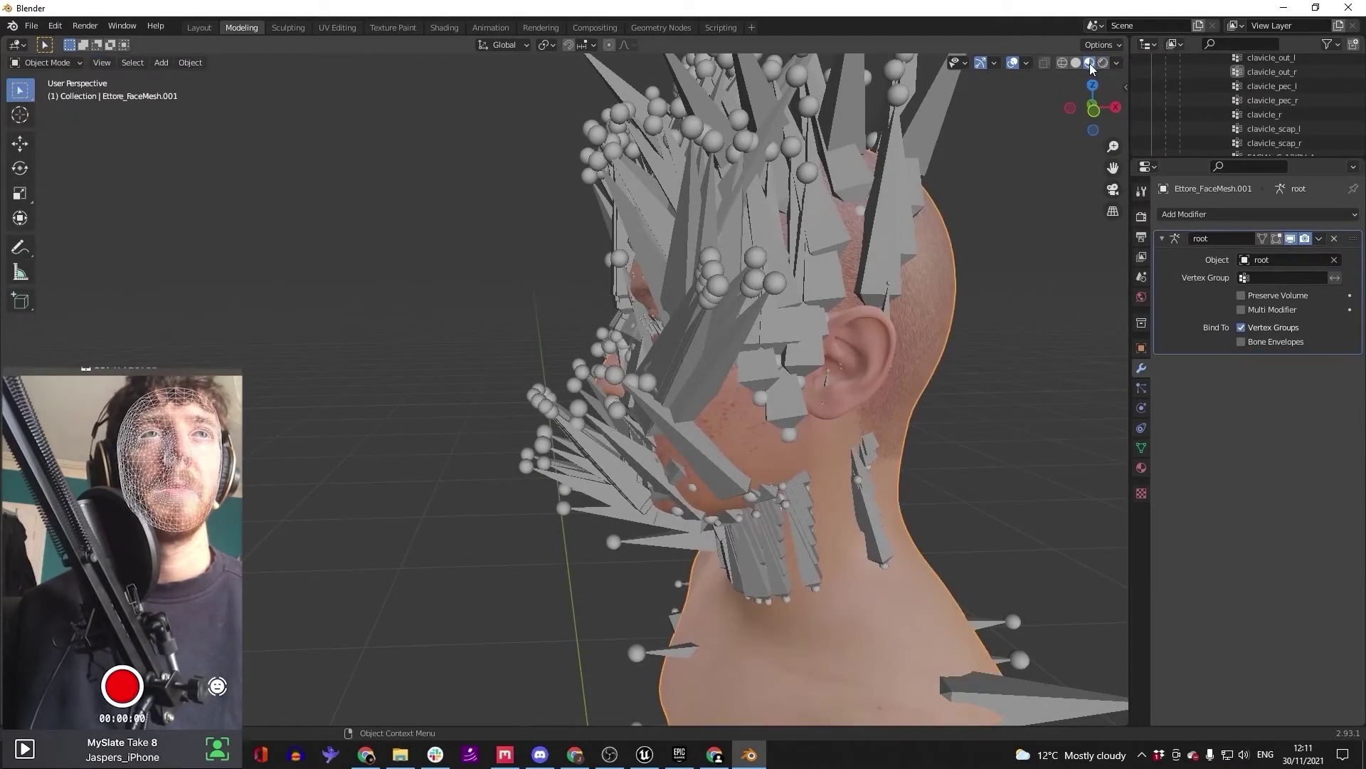
mouse_move(750, 374)
middle_mouse_down()
mouse_move(856, 403)
mouse_move(1014, 347)
middle_mouse_up()
middle_click_drag(391, 460, 497, 425)
scroll(505, 390, "up", 5)
scroll(626, 435, "down", 5)
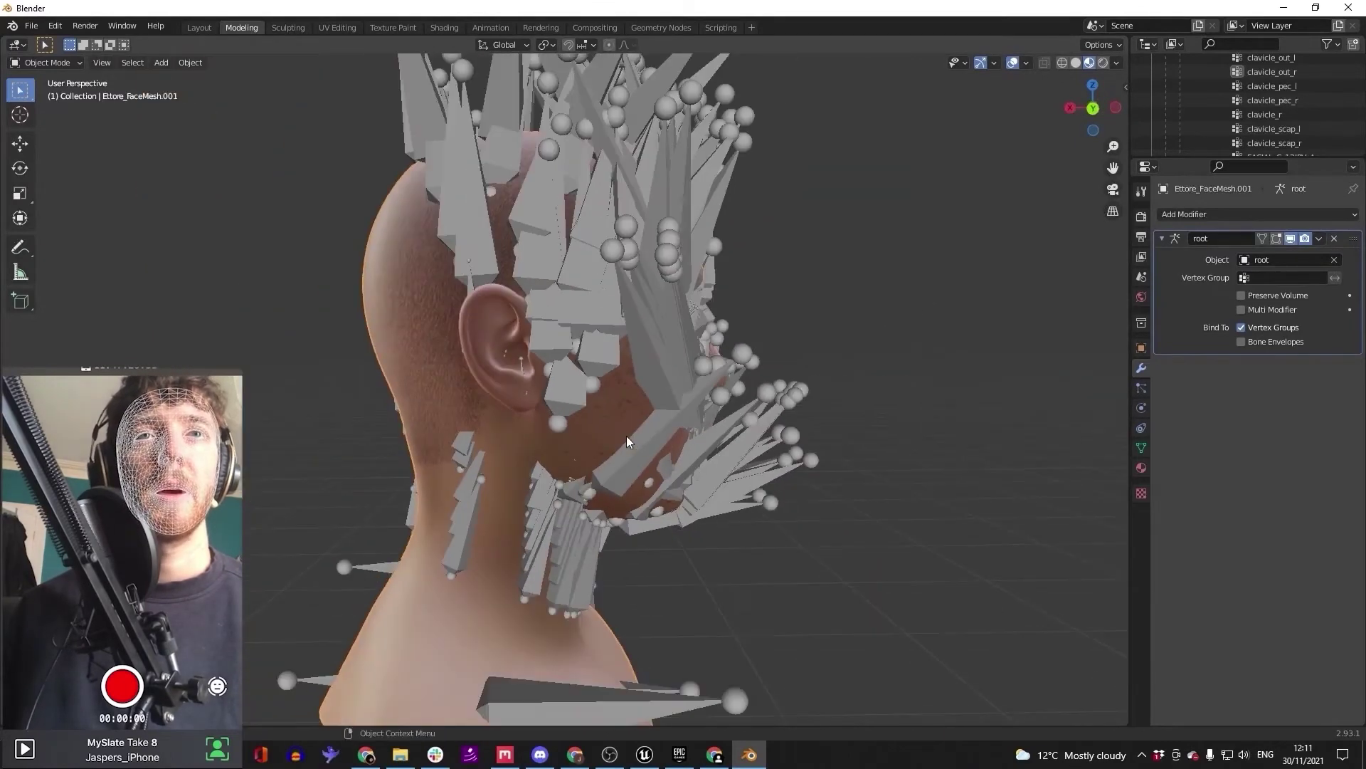
middle_click_drag(627, 435, 512, 427)
left_click(32, 26)
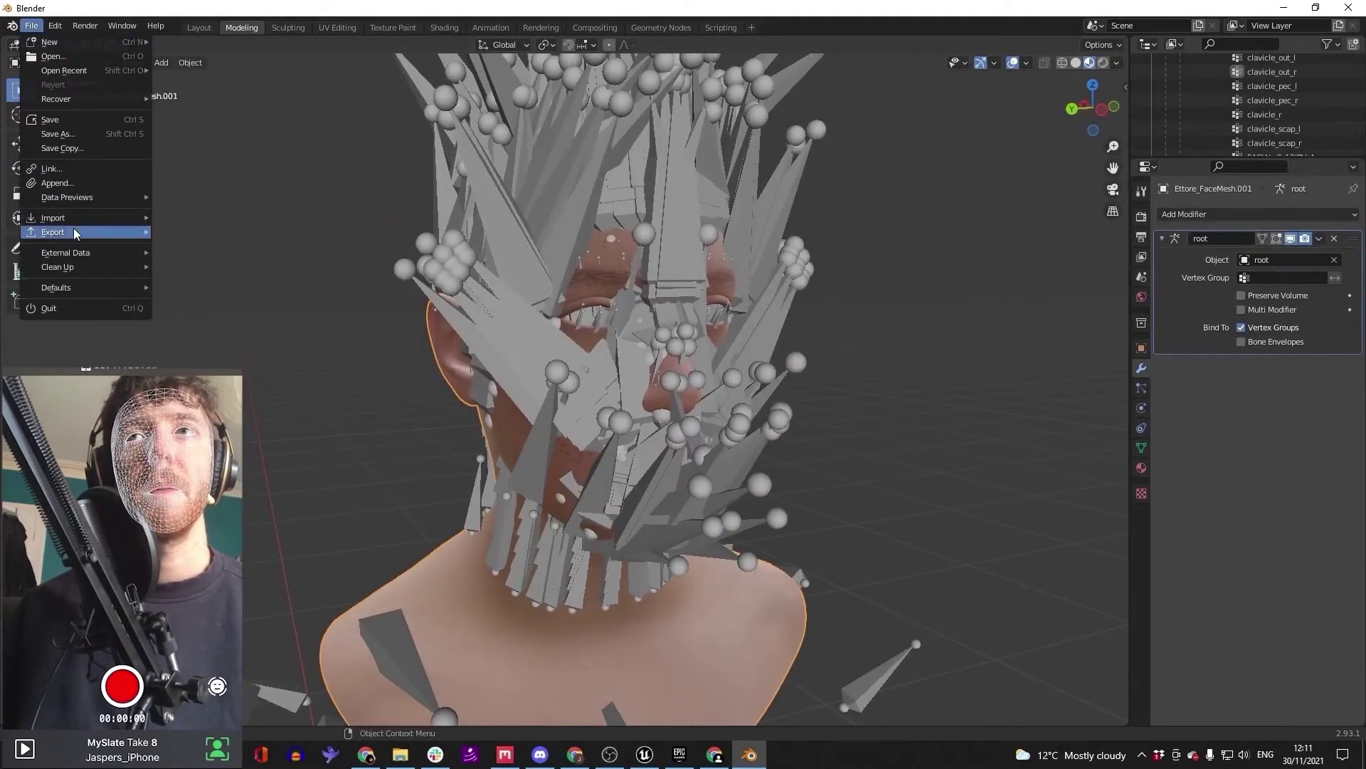
left_click(188, 346)
key("Escape")
Step: Switch to Quixel Mixer and load Ettore_FaceMesh from the EttoirFace folder as the custom model
left_click(504, 753)
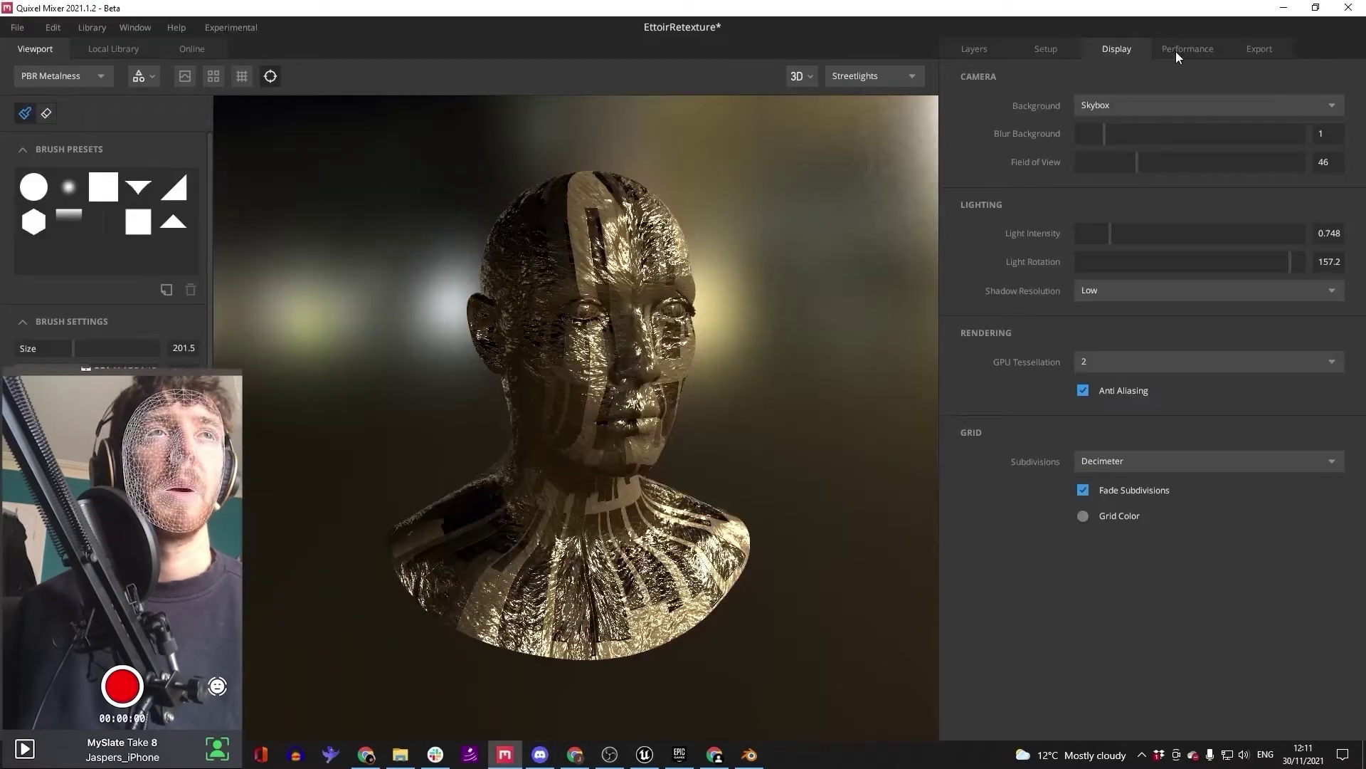
left_click(1181, 50)
left_click(1263, 51)
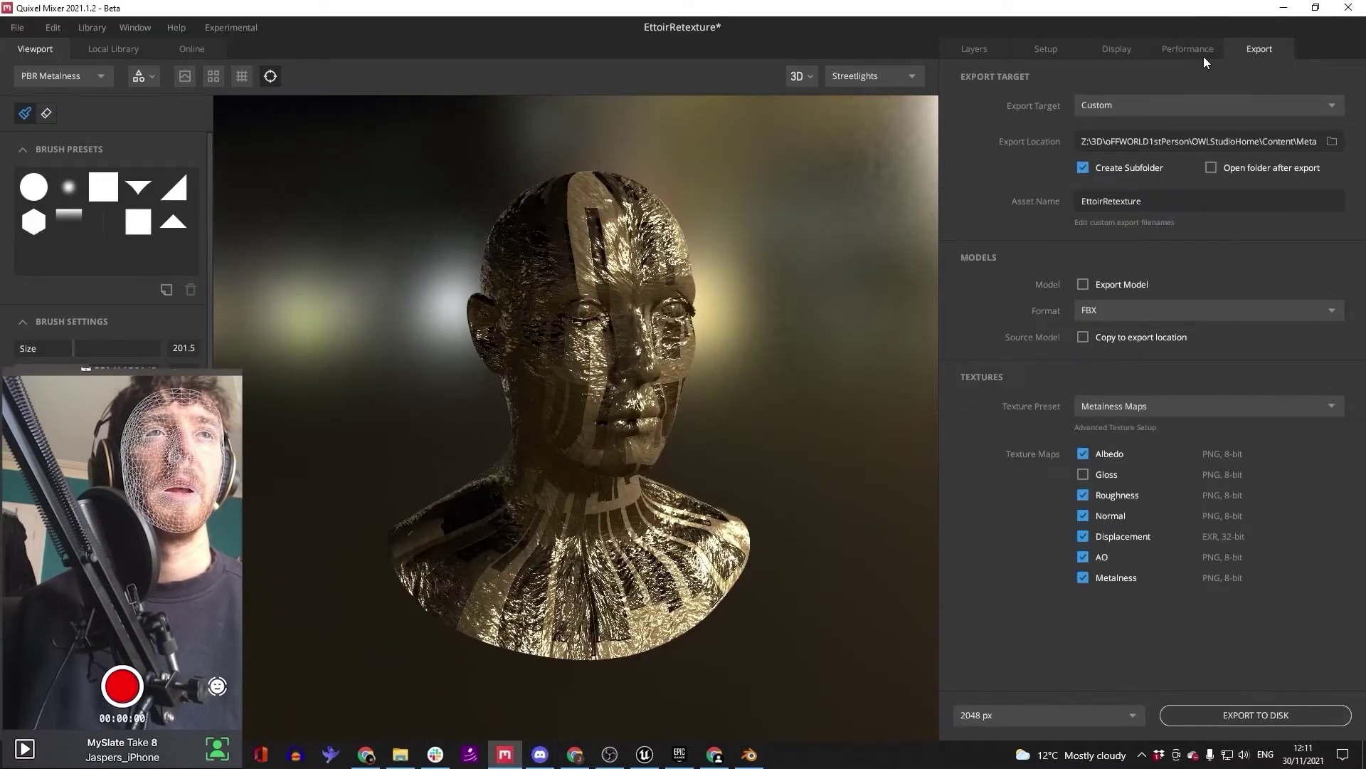
left_click(1068, 49)
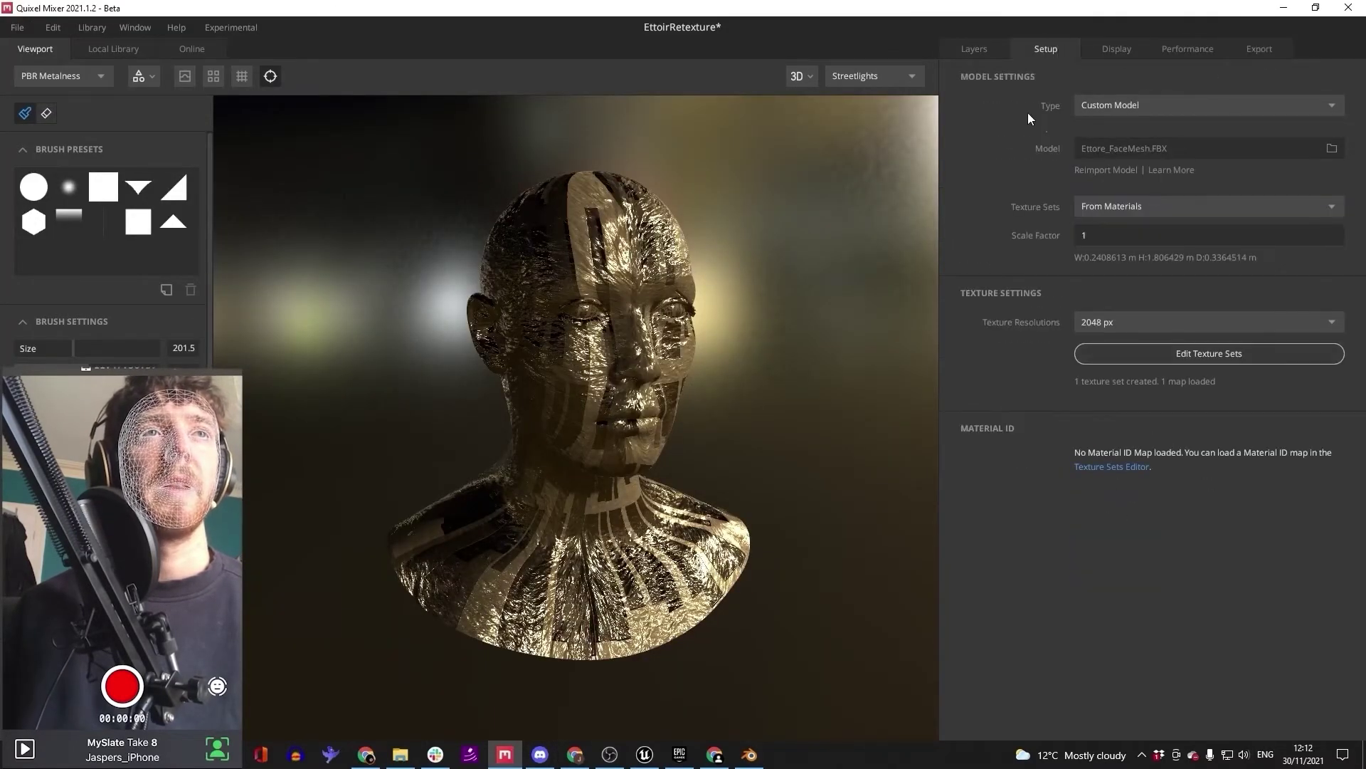
left_click(1332, 149)
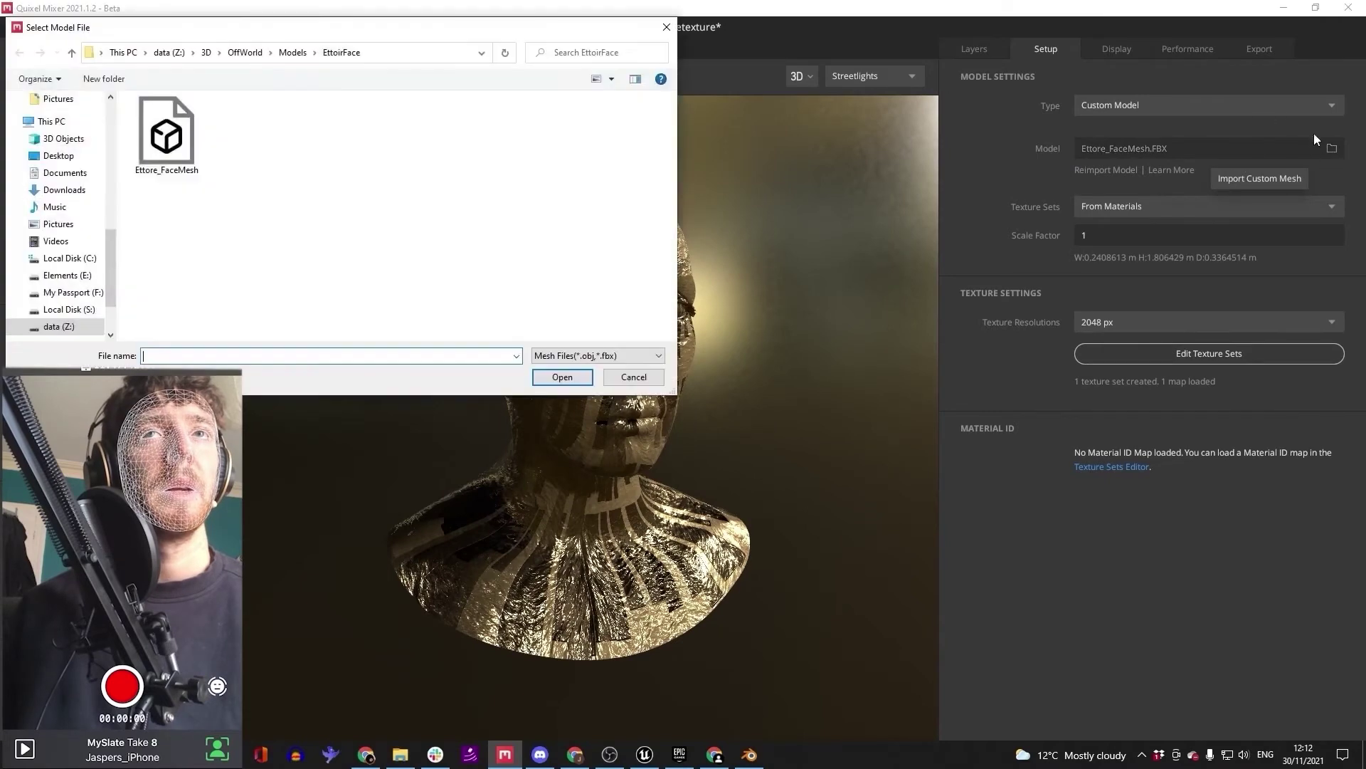
double_click(158, 140)
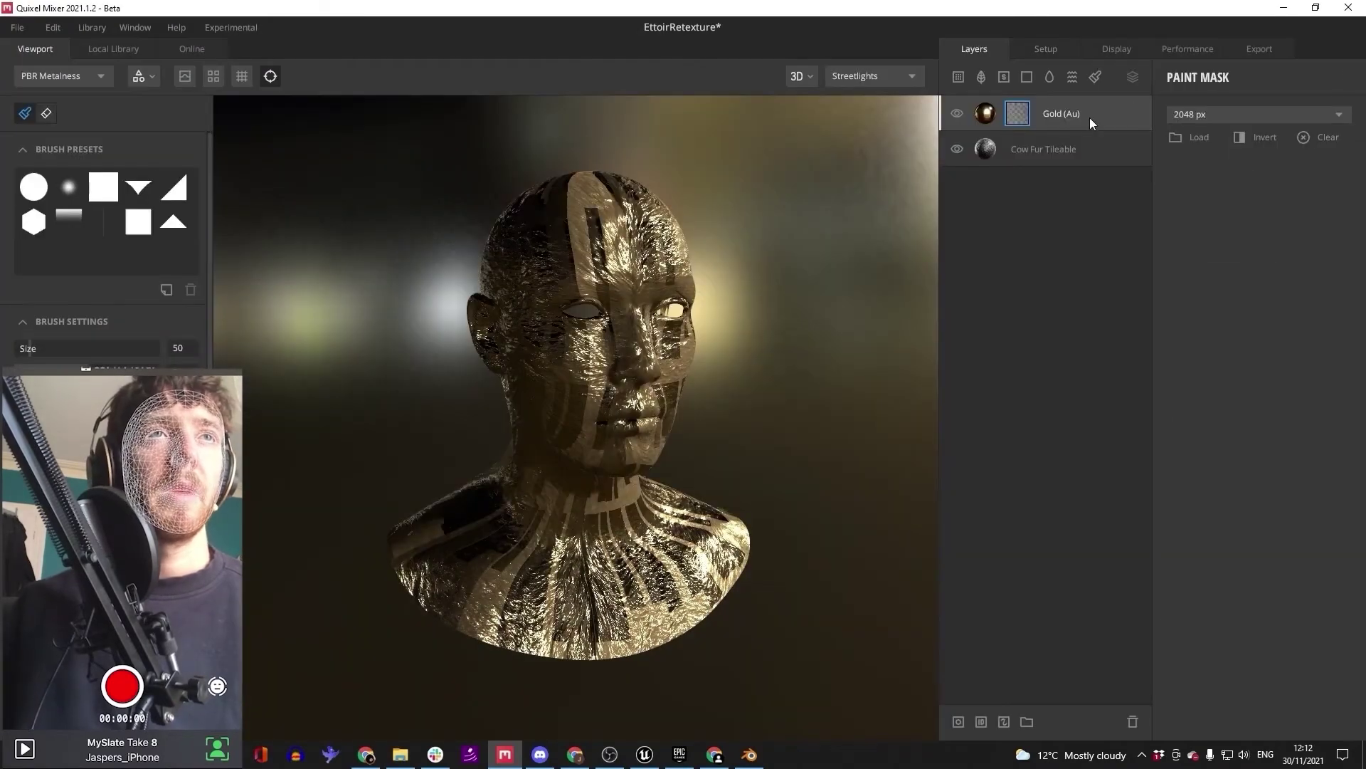
Step: Delete the Gold (Au) layer and hide the Cow Fur Tileable layer
left_click(1083, 111)
key("Delete")
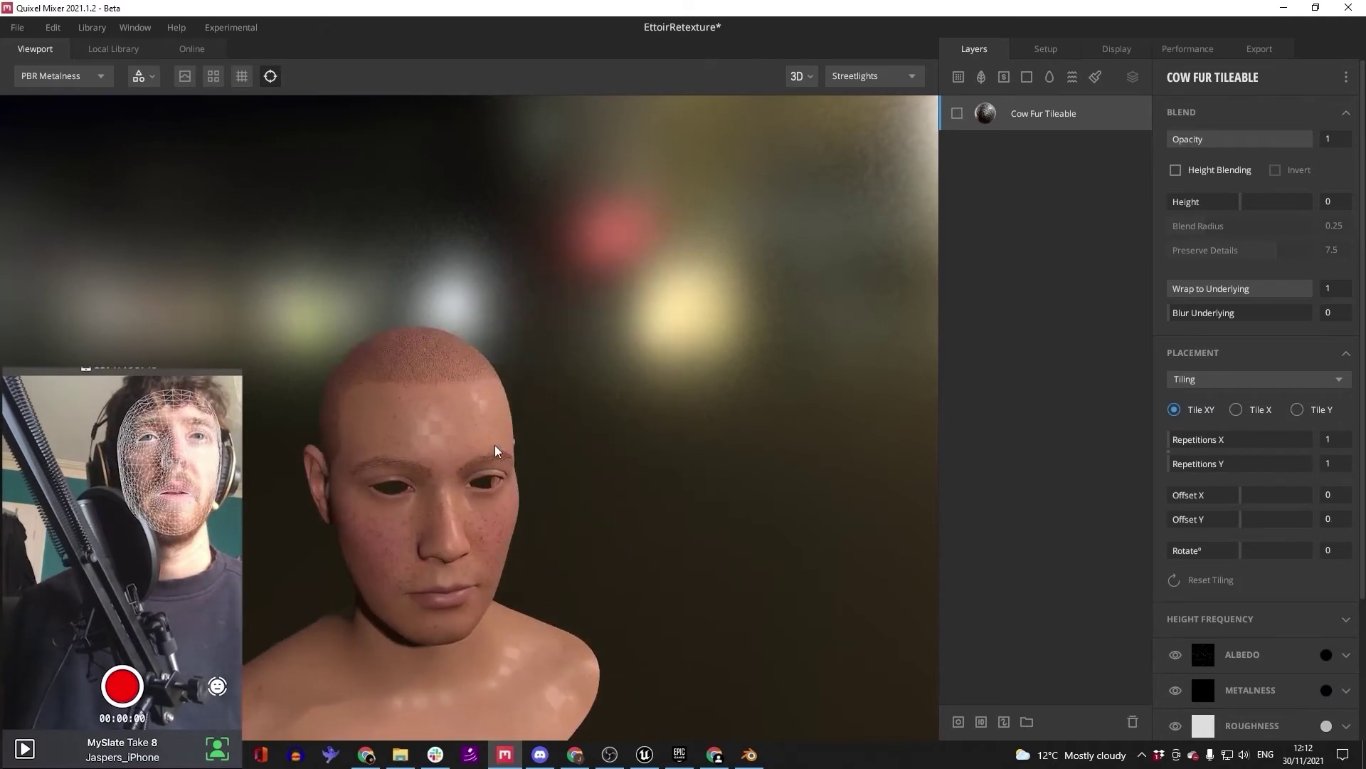
Step: Compare the head with and without the Cow Fur Tileable layer, leaving that layer hidden
left_click_drag(495, 446, 394, 514)
middle_click_drag(393, 514, 364, 515)
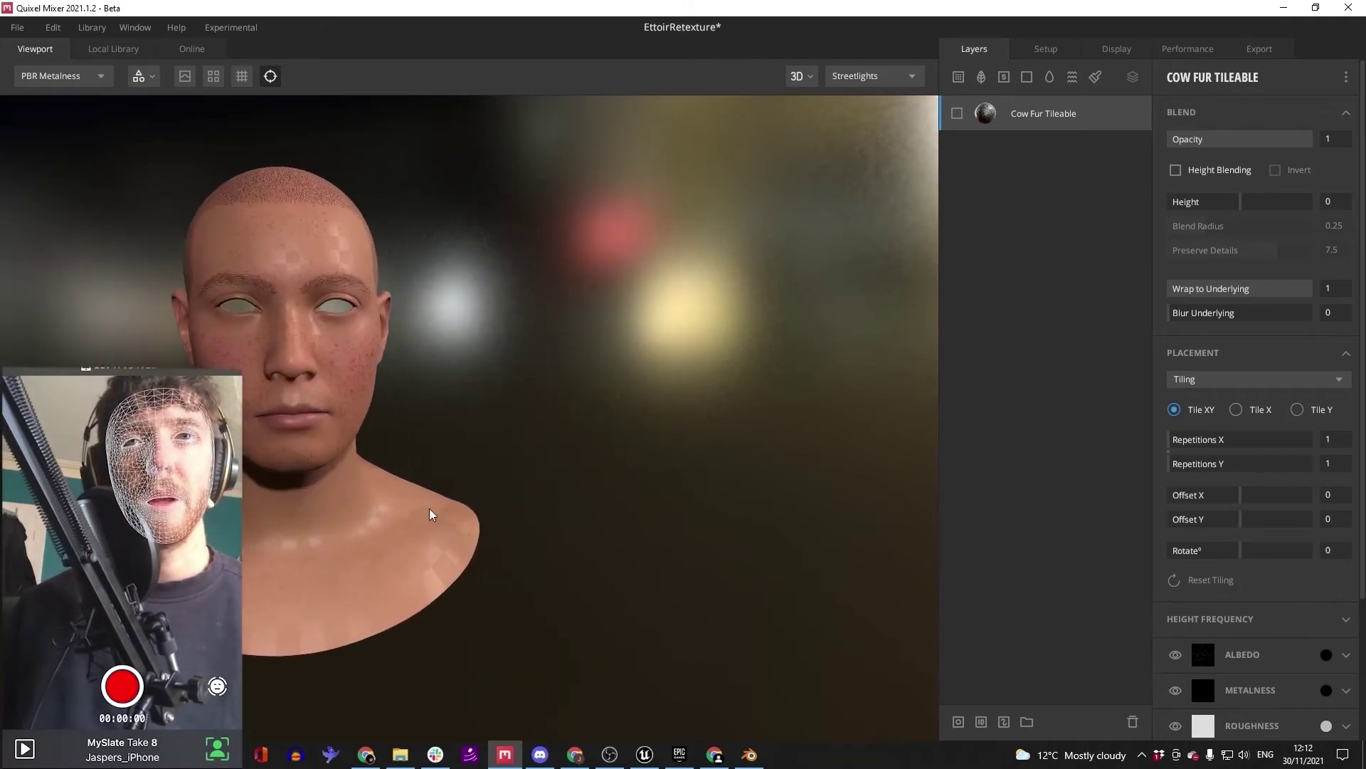
mouse_move(432, 514)
left_mouse_down()
mouse_move(93, 538)
mouse_move(432, 509)
left_mouse_up()
left_click(958, 114)
left_click(958, 115)
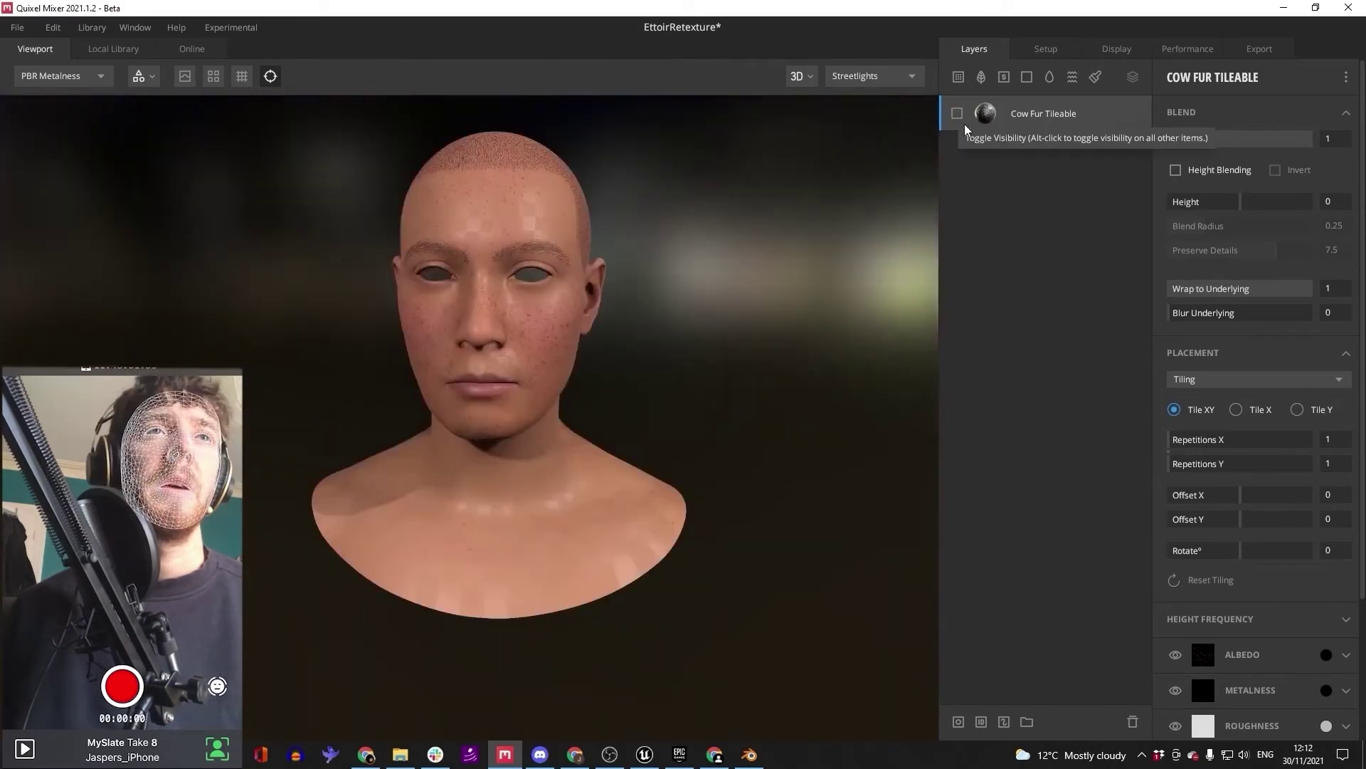
Step: Add the Gold (Au) material from the local library as a layer above Cow Fur Tileable and give it a paint mask
left_click(112, 49)
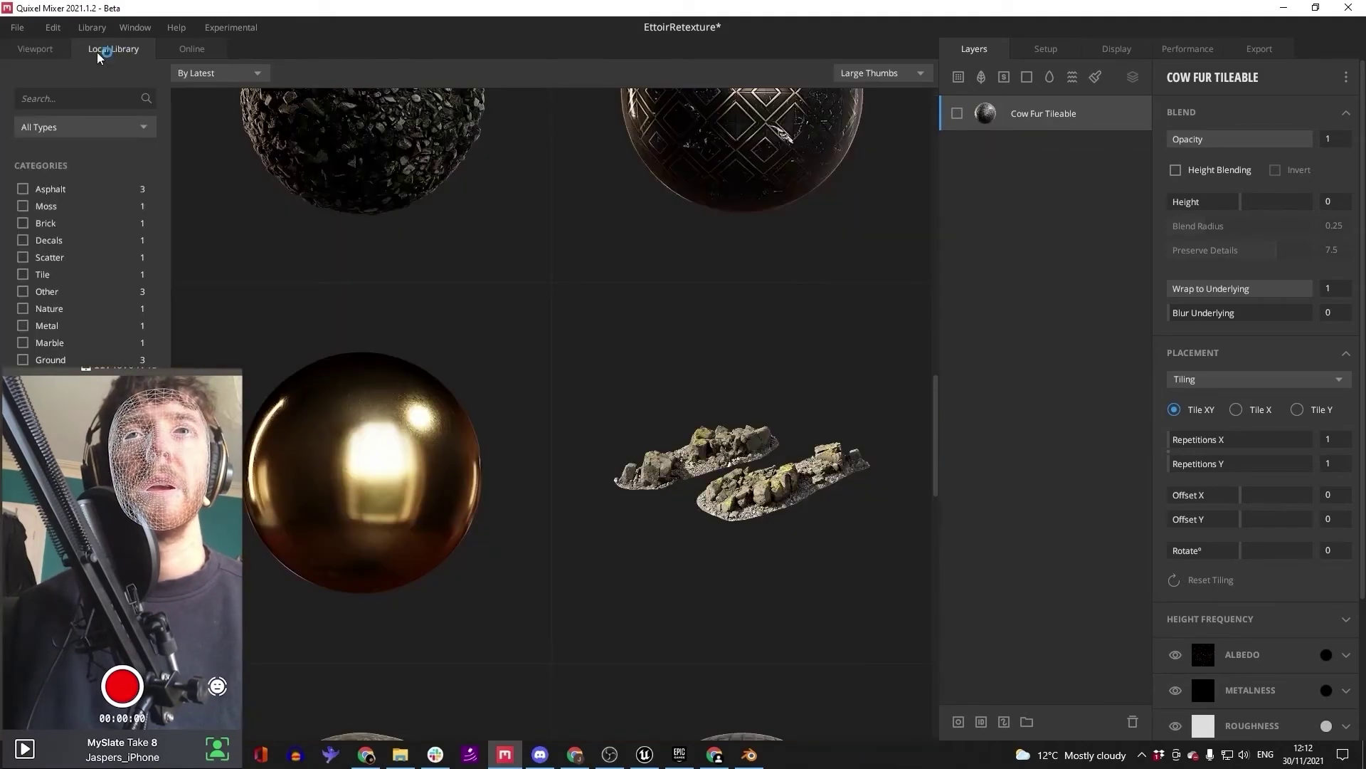
left_click(397, 451)
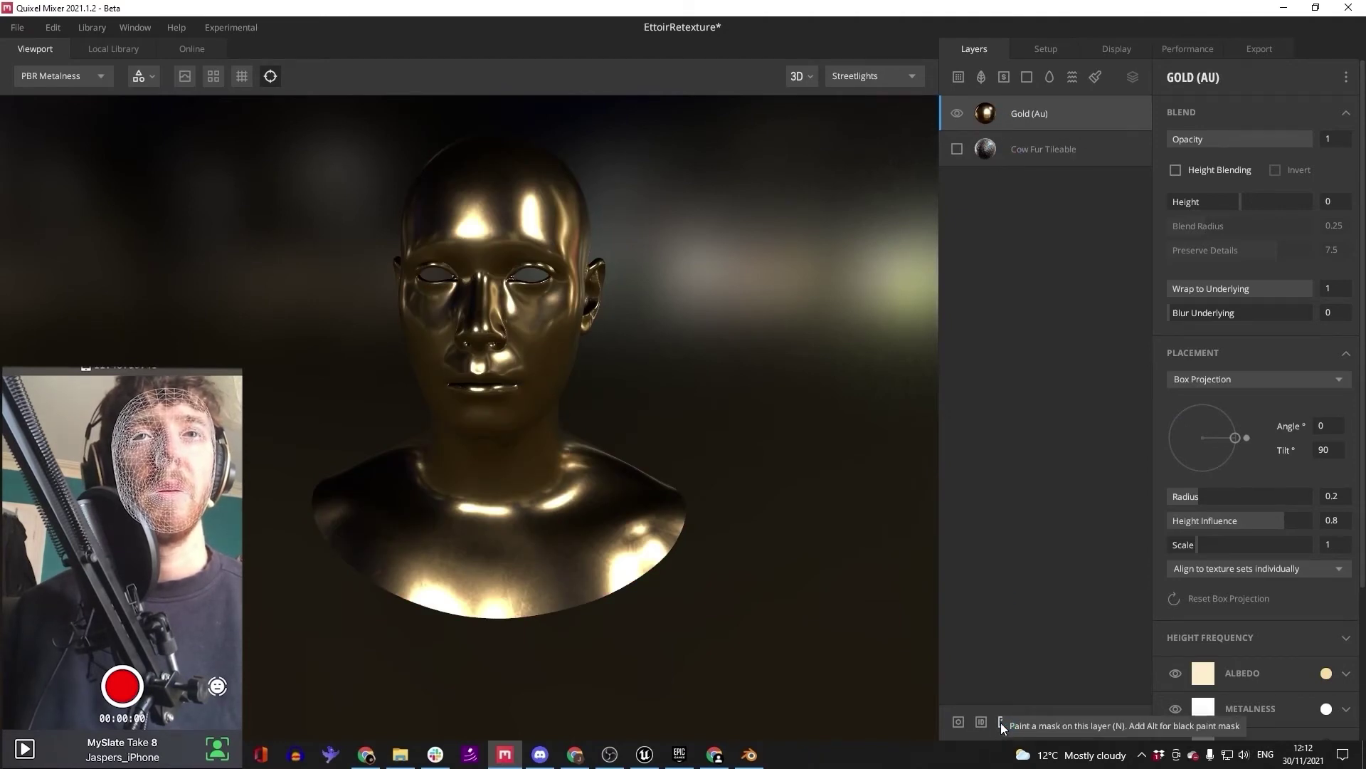
left_click(1001, 723)
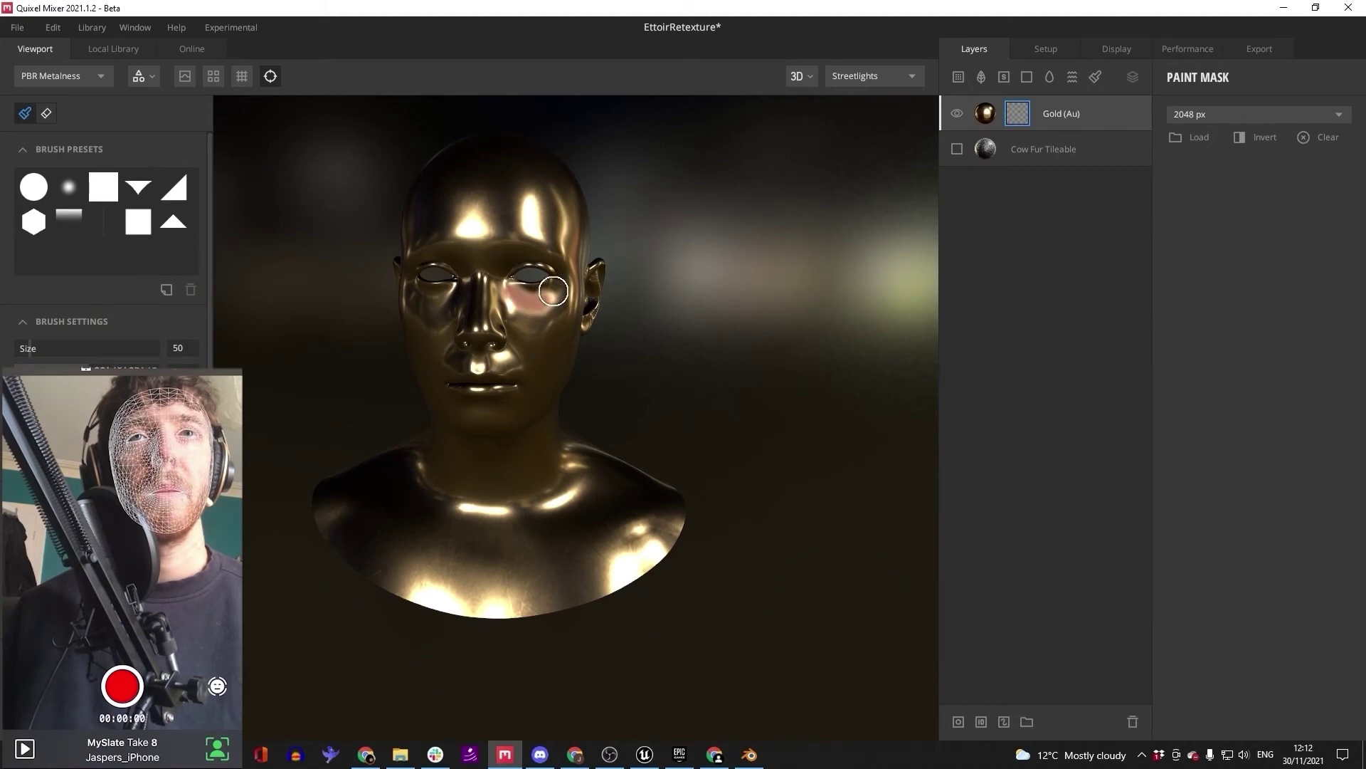
Step: Paint on the Gold (Au) layer's mask beneath both eyes to reveal curved patches of the underlying skin
scroll(503, 275, "up", 4)
middle_click_drag(503, 275, 533, 318)
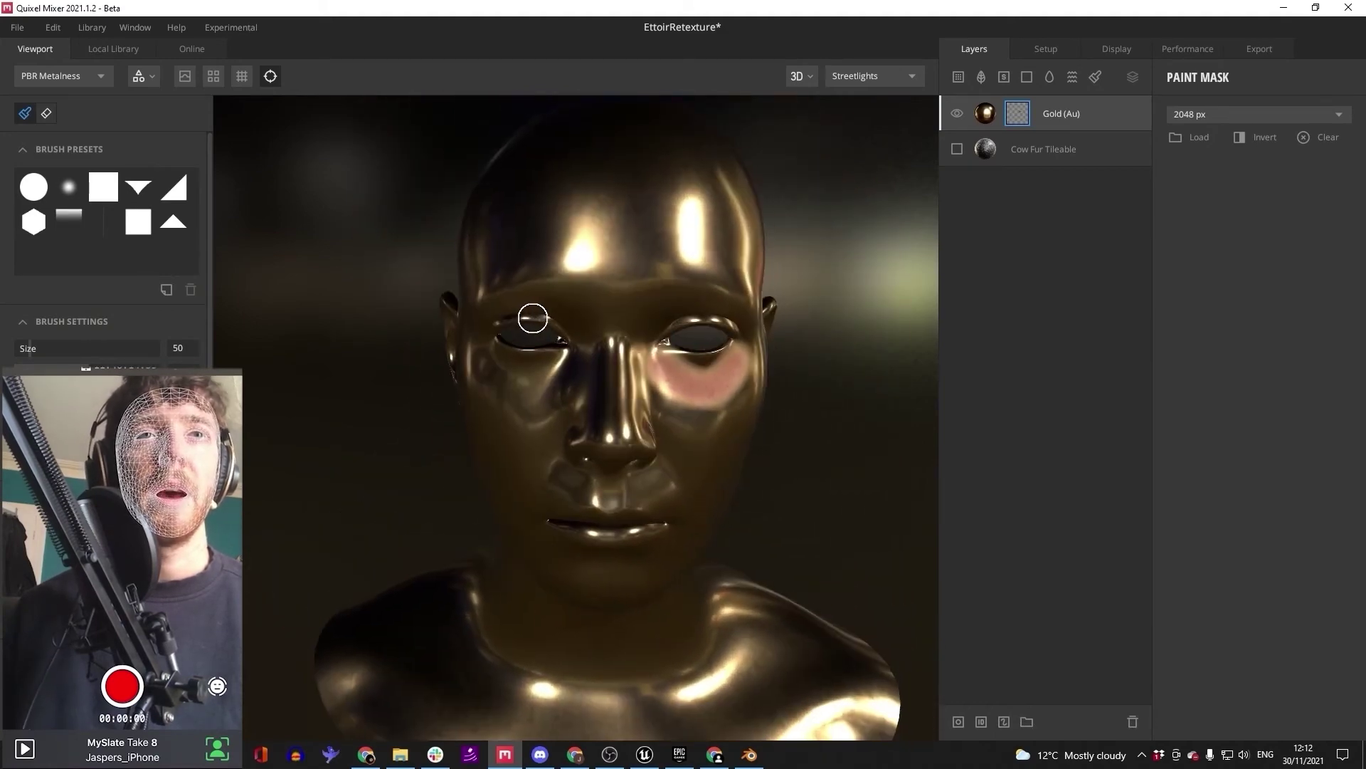
left_click_drag(567, 363, 498, 358)
scroll(522, 378, "down", 2)
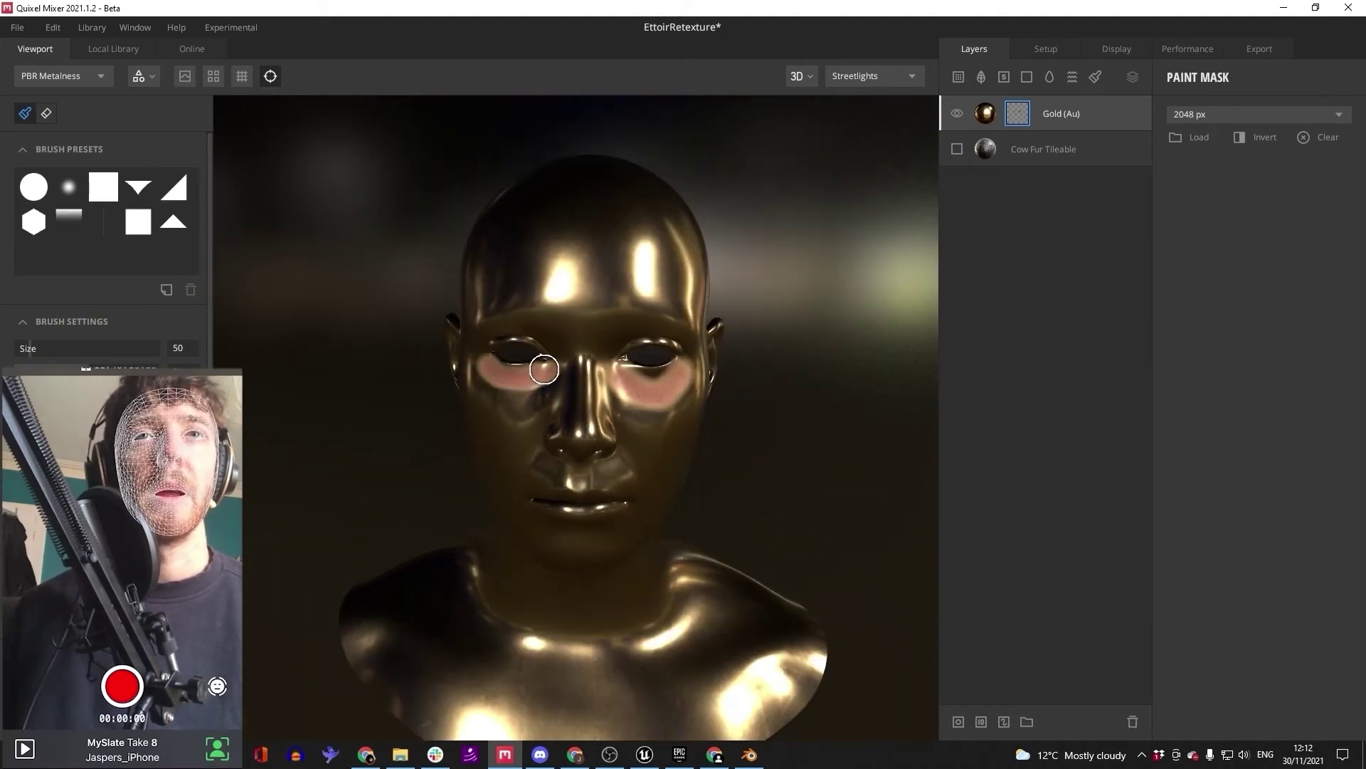